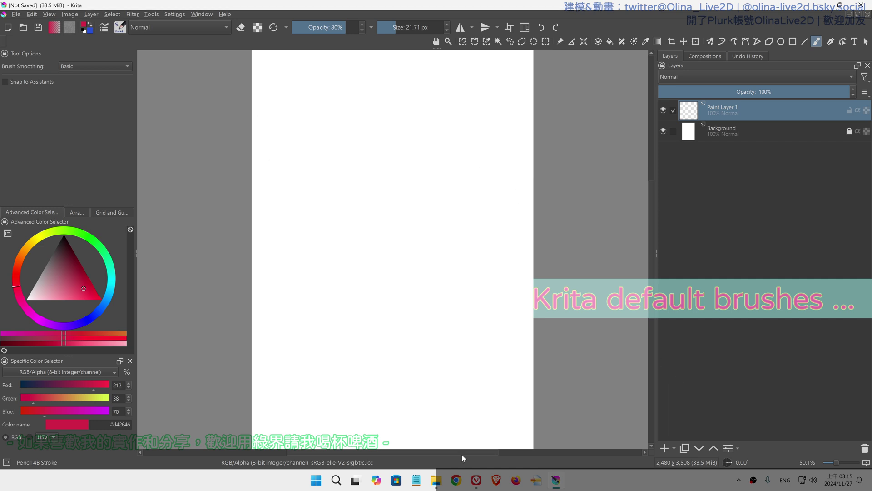
# Show all brush presets regardless of tag and choose the c) Pencil-3 Large 4B brush
pyautogui.moveTo(476, 480)
pyautogui.click(120, 27)
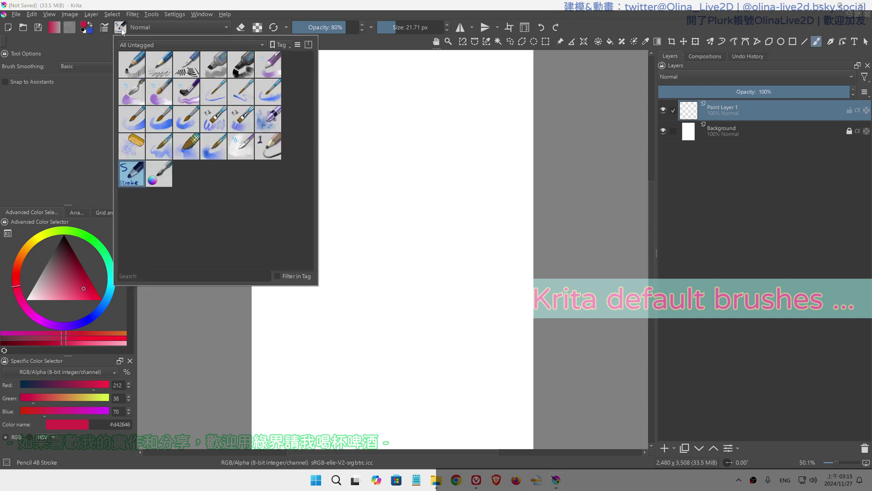
pyautogui.click(155, 45)
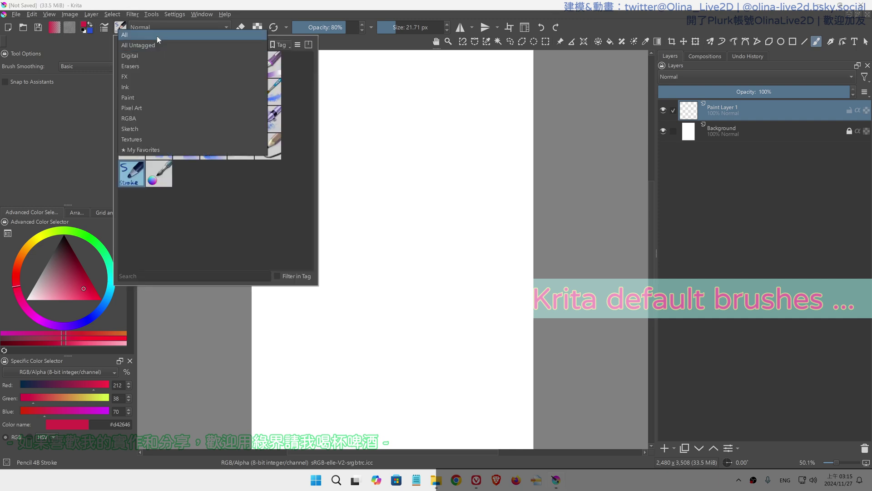
pyautogui.click(157, 37)
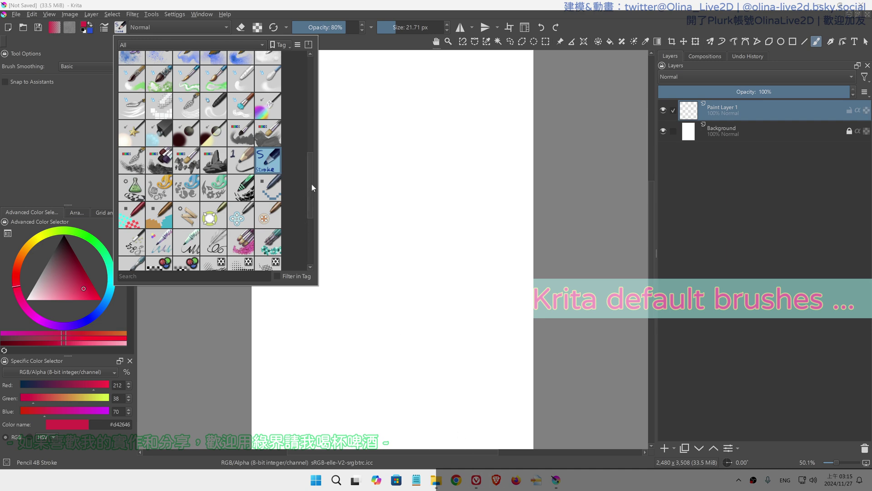
pyautogui.moveTo(310, 185); pyautogui.dragTo(307, 67)
pyautogui.click(215, 122)
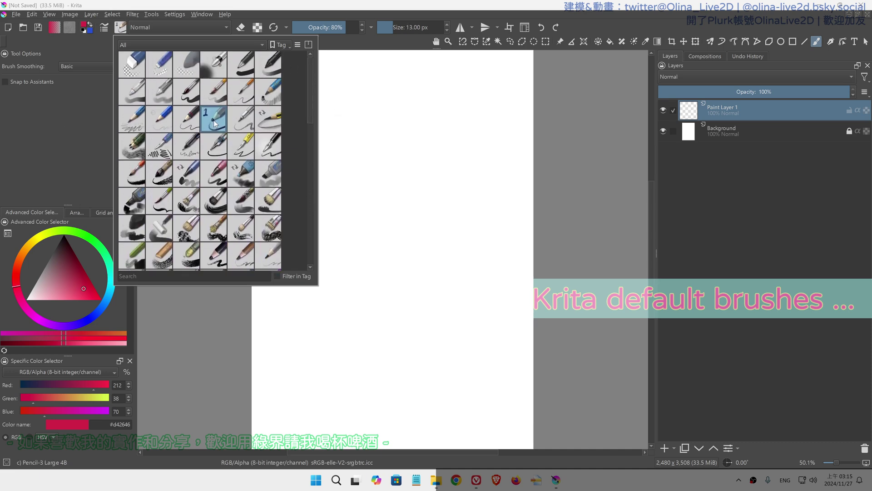
pyautogui.moveTo(209, 119)
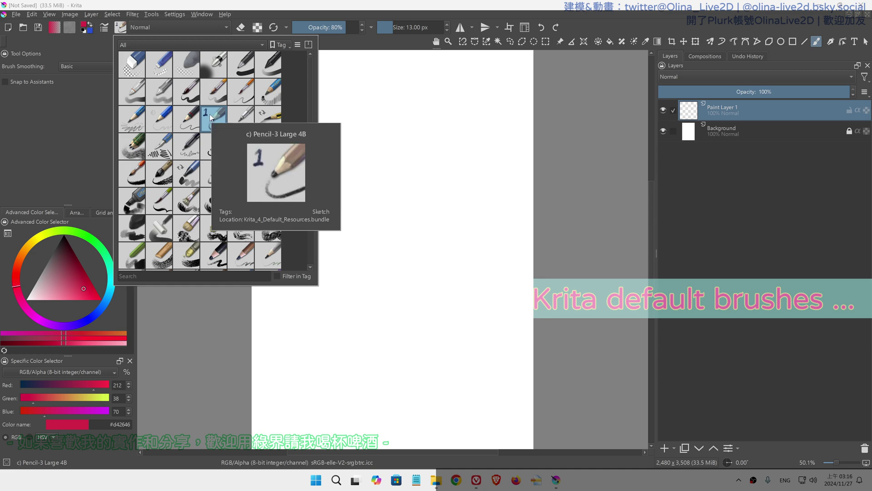
pyautogui.moveTo(309, 110)
pyautogui.mouseDown()
pyautogui.moveTo(298, 228)
pyautogui.moveTo(300, 71)
pyautogui.mouseUp()
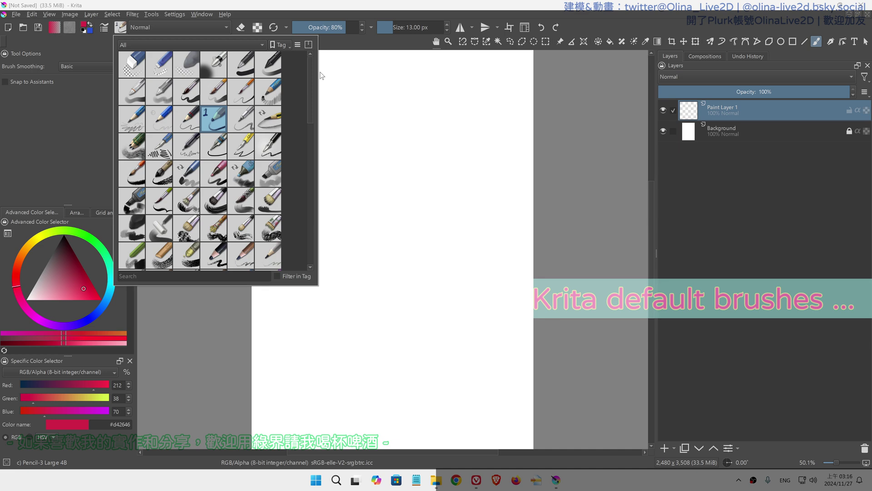
# Inspect the c) Pencil-3 Large 4B preset's details among the Krita_4_Default_Resources.bundle brush presets in Manage Resources
pyautogui.click(175, 14)
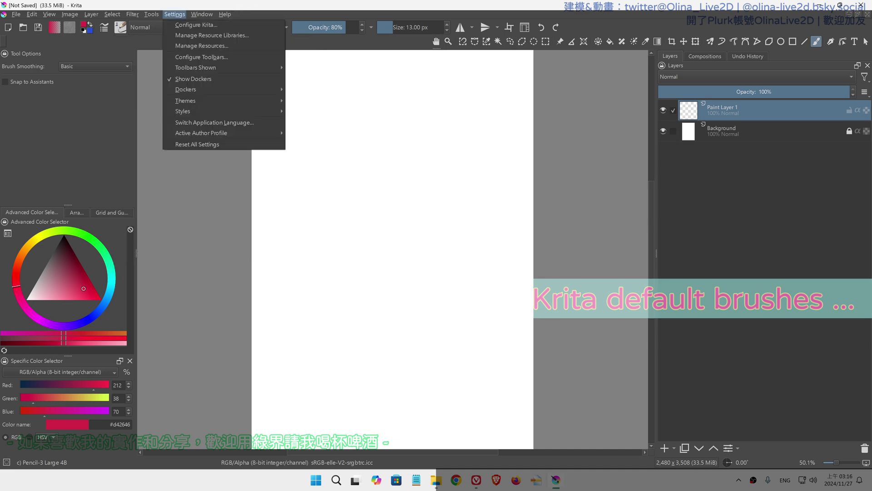
pyautogui.click(198, 46)
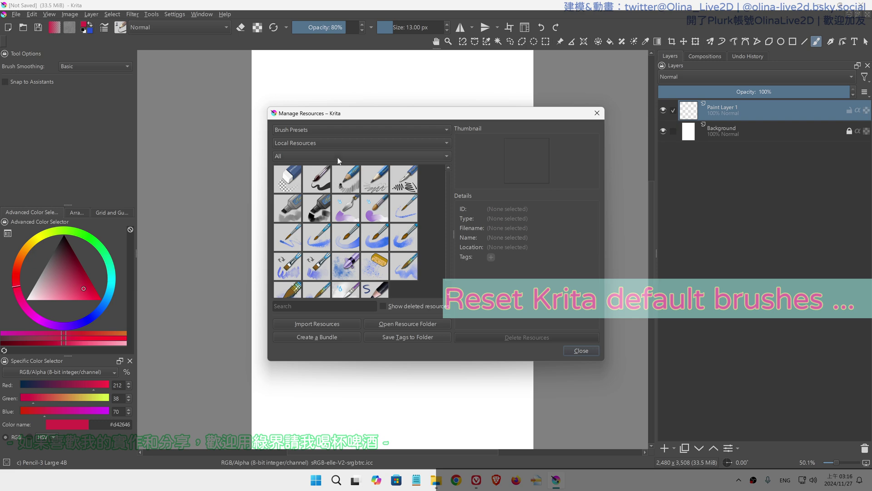
pyautogui.click(306, 144)
pyautogui.click(303, 164)
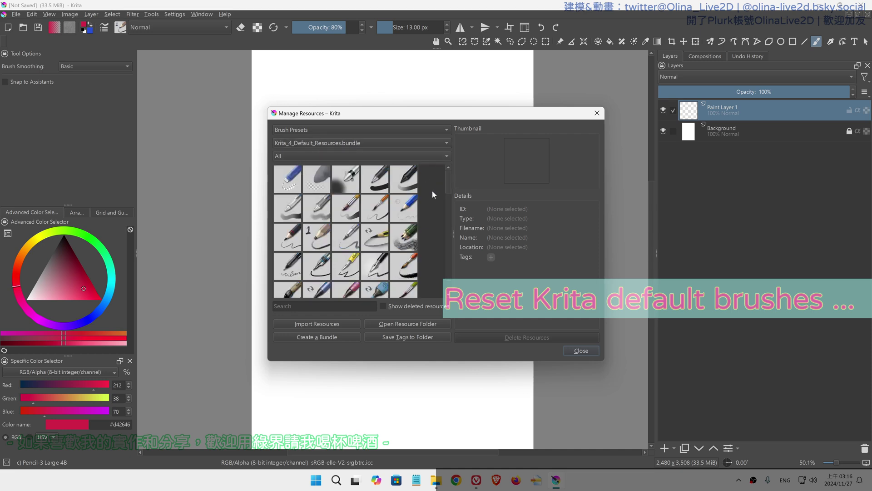
pyautogui.click(322, 239)
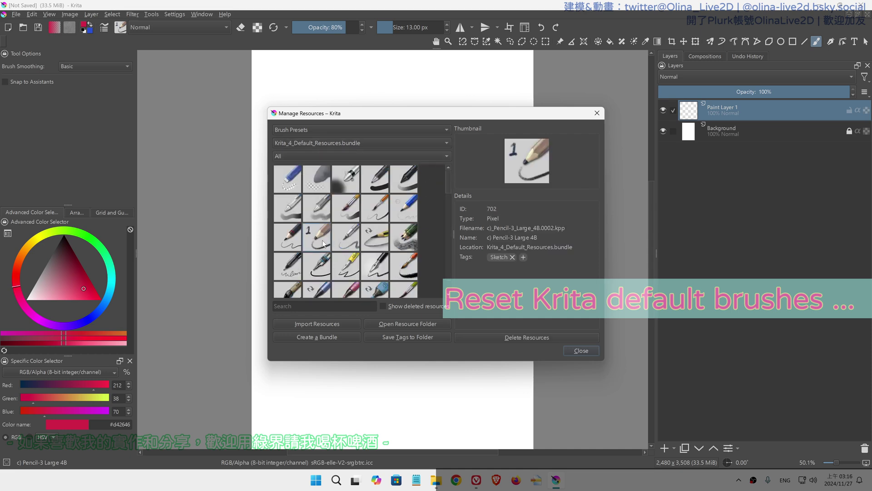
pyautogui.moveTo(451, 190); pyautogui.dragTo(447, 302)
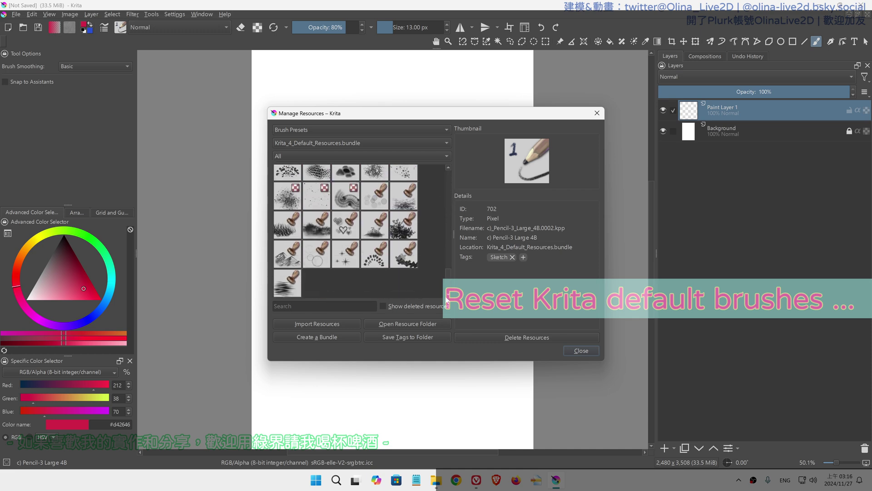
pyautogui.click(581, 350)
pyautogui.click(175, 14)
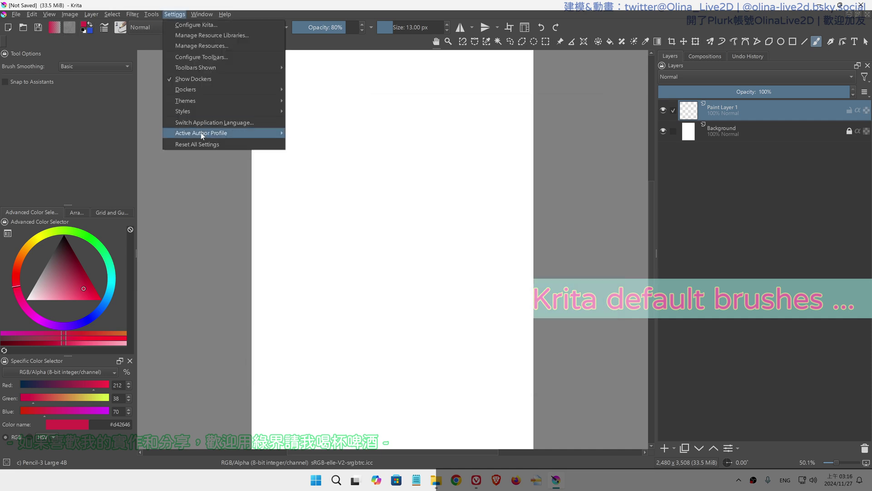
pyautogui.moveTo(192, 12)
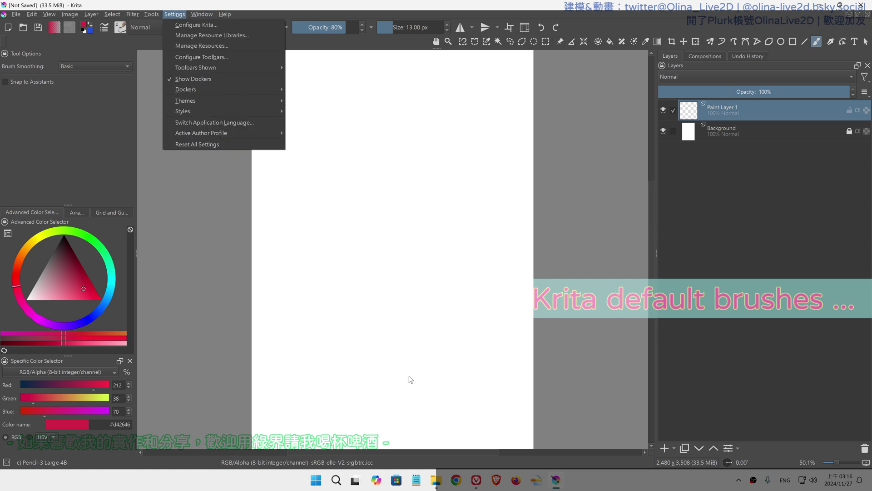
pyautogui.click(553, 414)
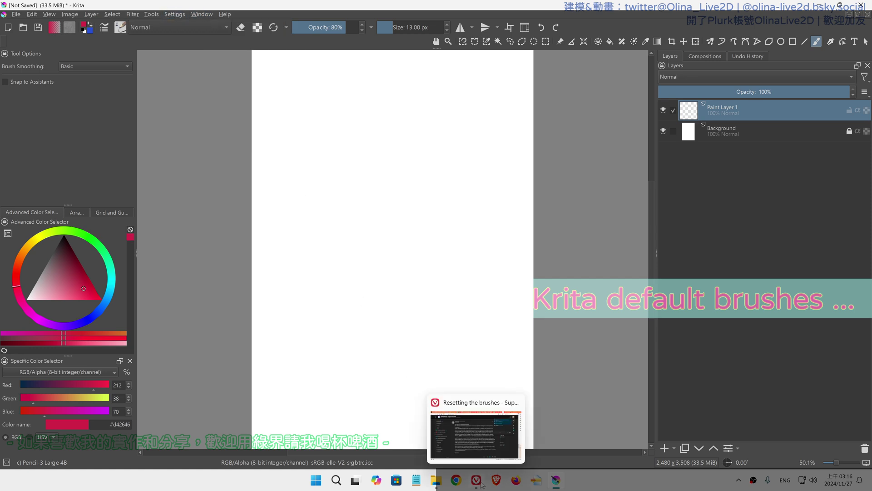
# Switch to the Vivaldi browser and read the "Resetting the brushes" thread on the Krita Artists forum
pyautogui.click(482, 485)
pyautogui.scroll(8, 566, 426)
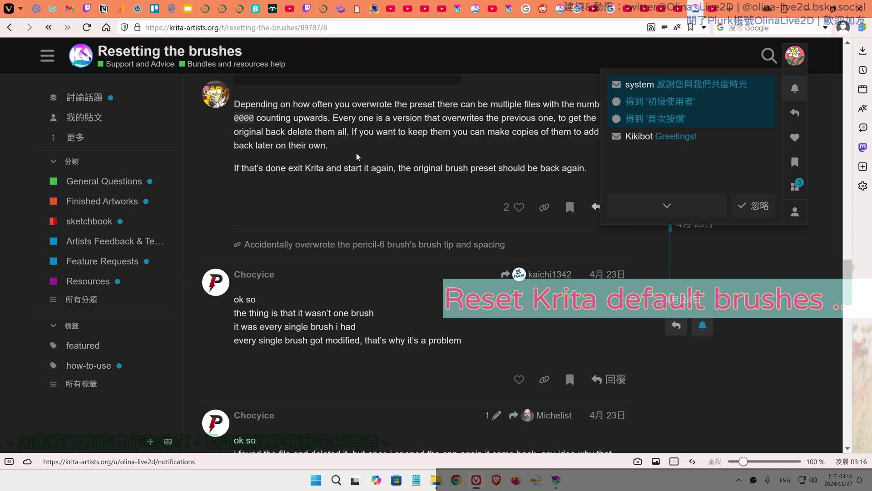
pyautogui.moveTo(412, 168); pyautogui.dragTo(234, 168)
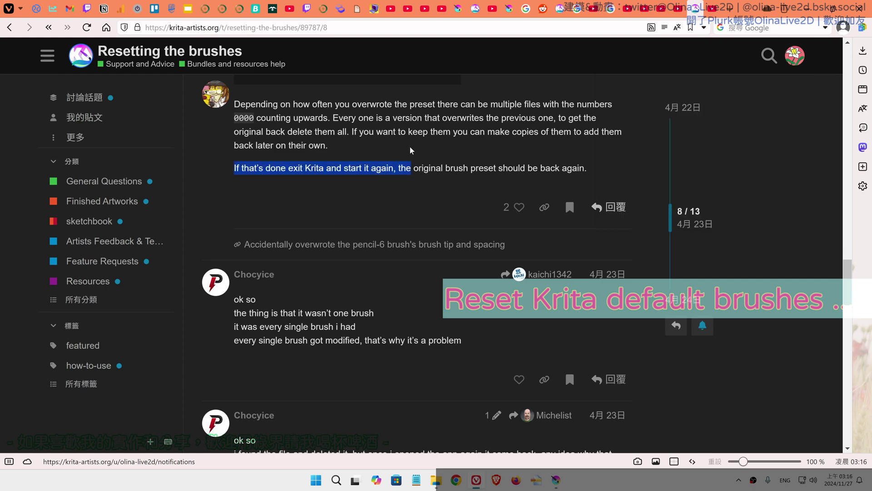
pyautogui.scroll(10, 394, 169)
pyautogui.scroll(20, 395, 169)
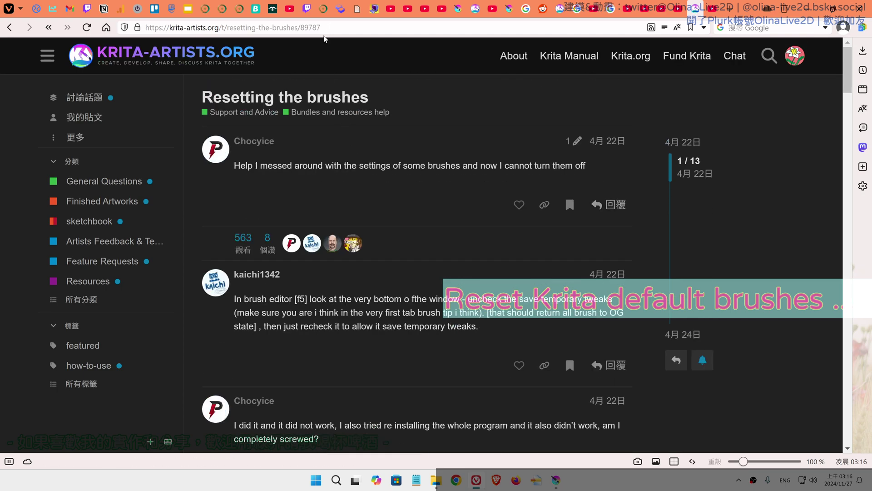
pyautogui.scroll(-15, 485, 247)
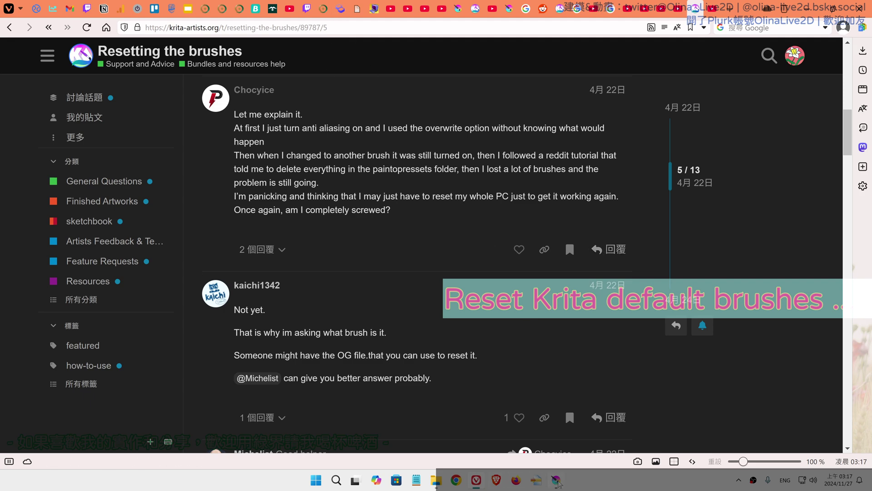
# Return to Krita and look through the full list of brush presets
pyautogui.hotkey('alt', 'Tab')
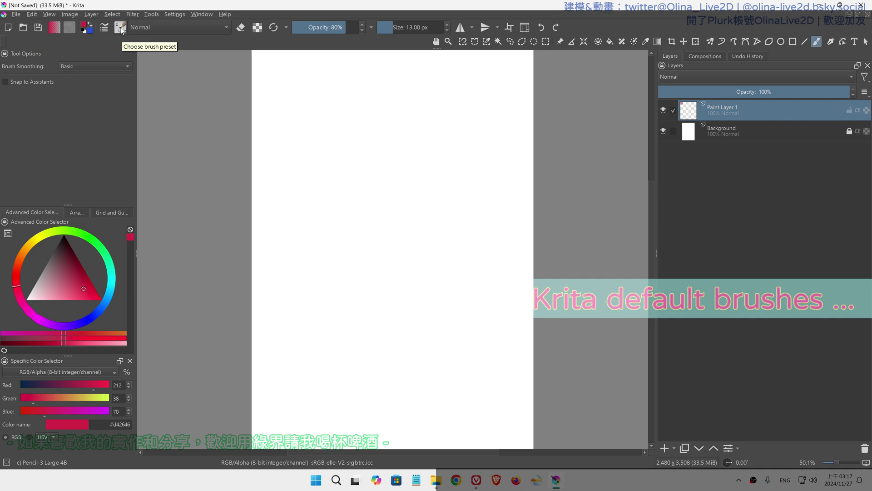
pyautogui.click(121, 29)
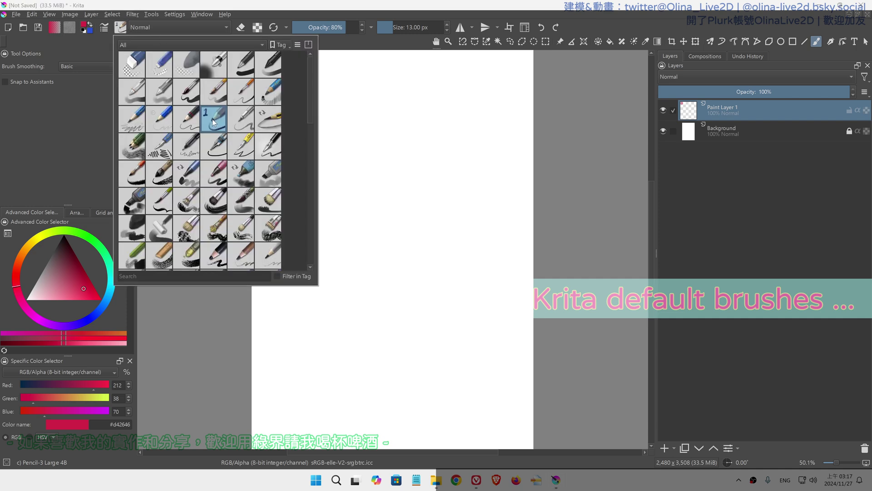
pyautogui.scroll(-10, 222, 163)
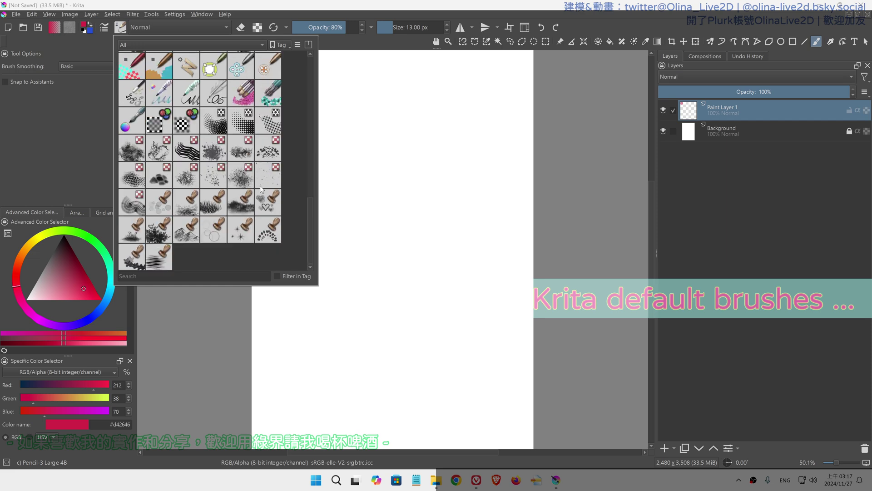
pyautogui.scroll(3, 262, 175)
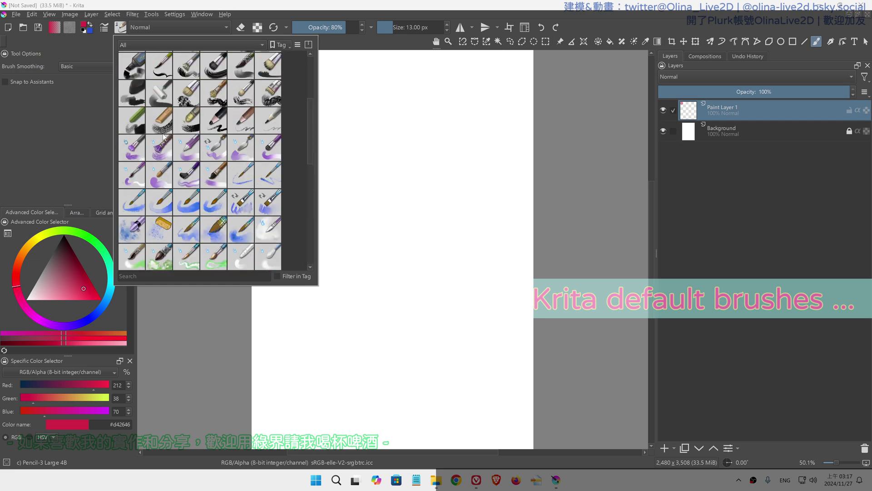
# Inspect the details of the Pencil 4B Stroke preset among the local brush presets in Manage Resources
pyautogui.click(176, 14)
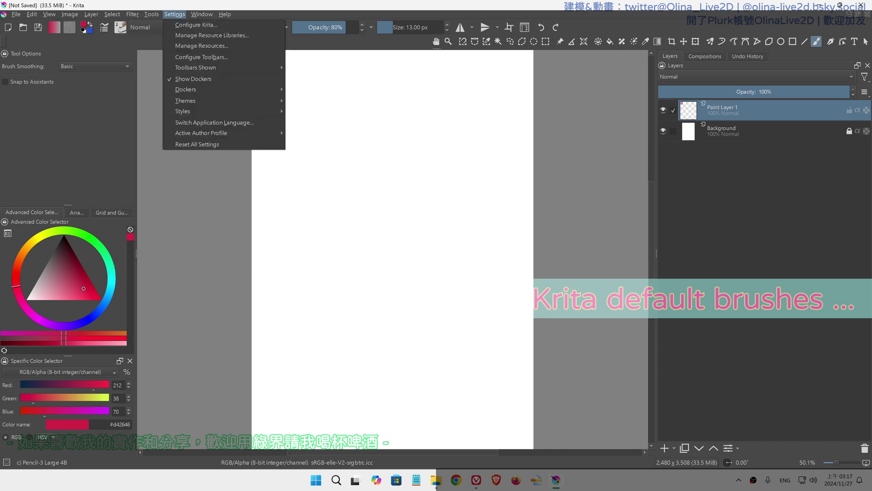
pyautogui.click(188, 46)
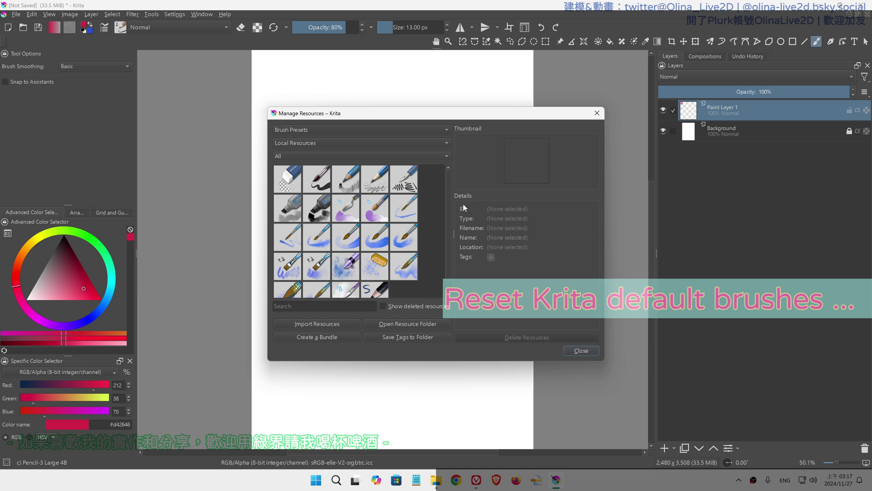
pyautogui.scroll(-1, 447, 249)
pyautogui.click(375, 283)
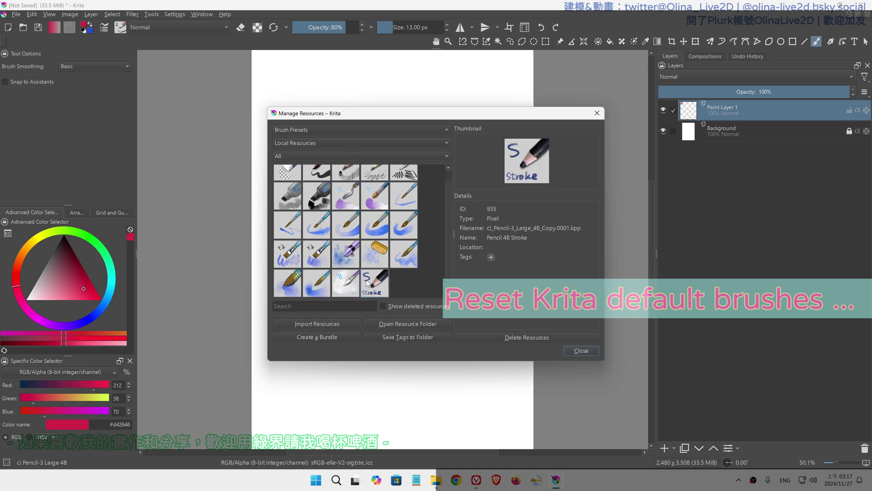
pyautogui.click(581, 351)
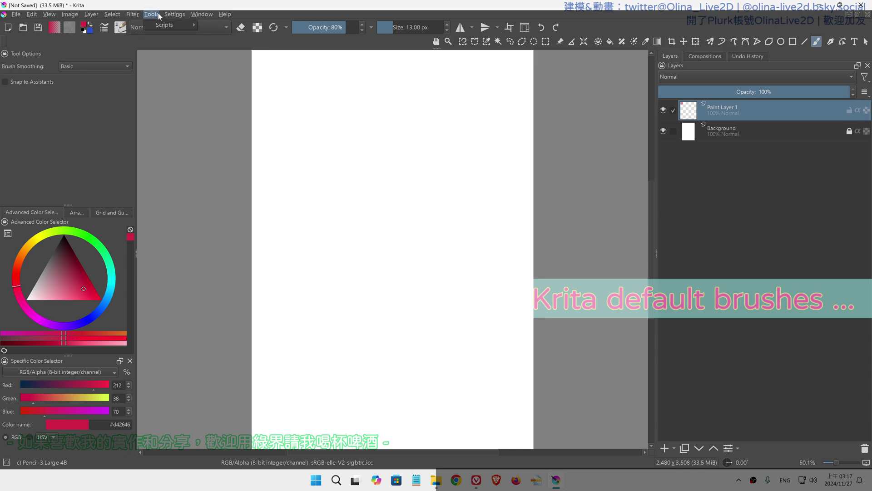
# View the resource bundles listed in Manage Resource Libraries, then close the dialog
pyautogui.click(172, 15)
pyautogui.click(174, 36)
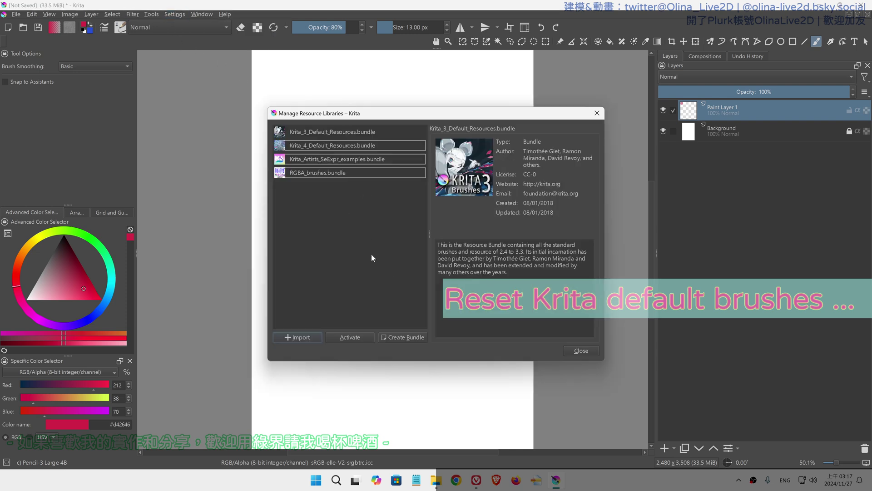
pyautogui.click(581, 351)
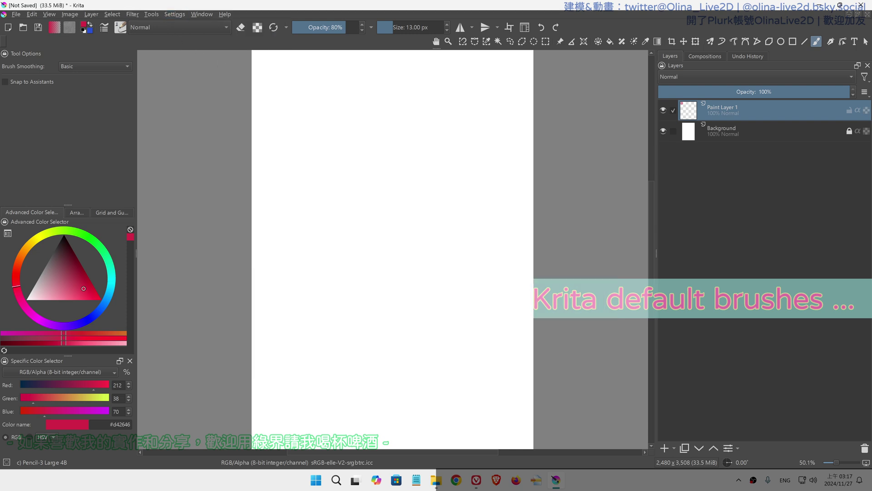
# Start a new resource bundle from Manage Resources and show Brush Presets as the available resource type
pyautogui.click(136, 15)
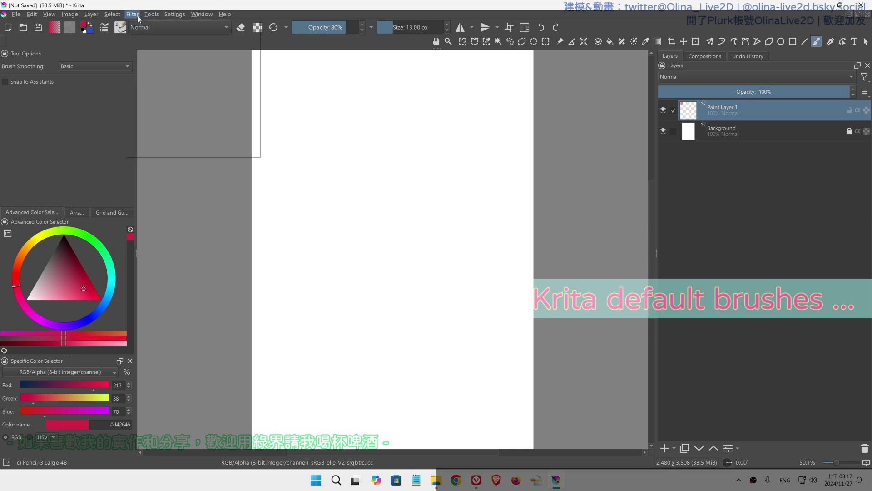
pyautogui.moveTo(173, 15)
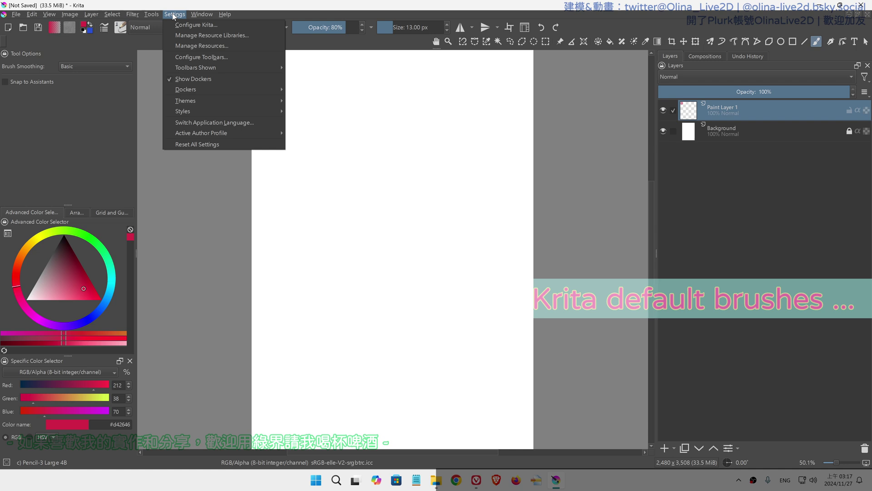
pyautogui.click(180, 47)
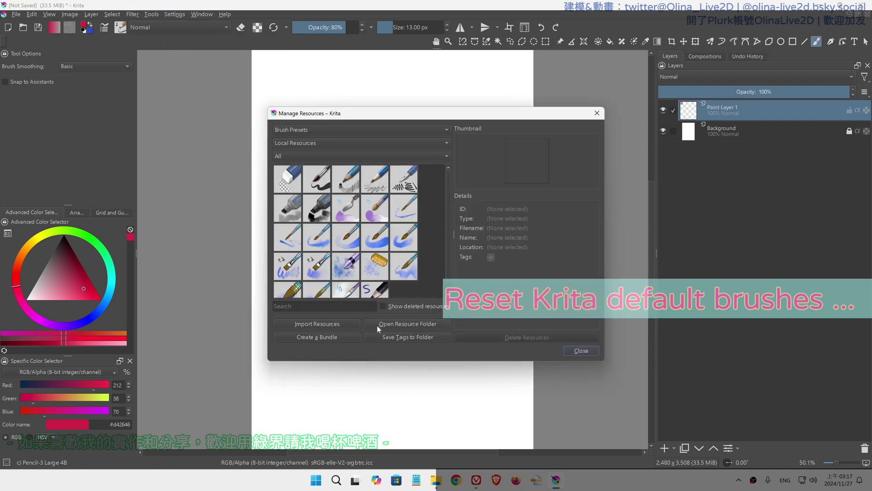
pyautogui.click(334, 336)
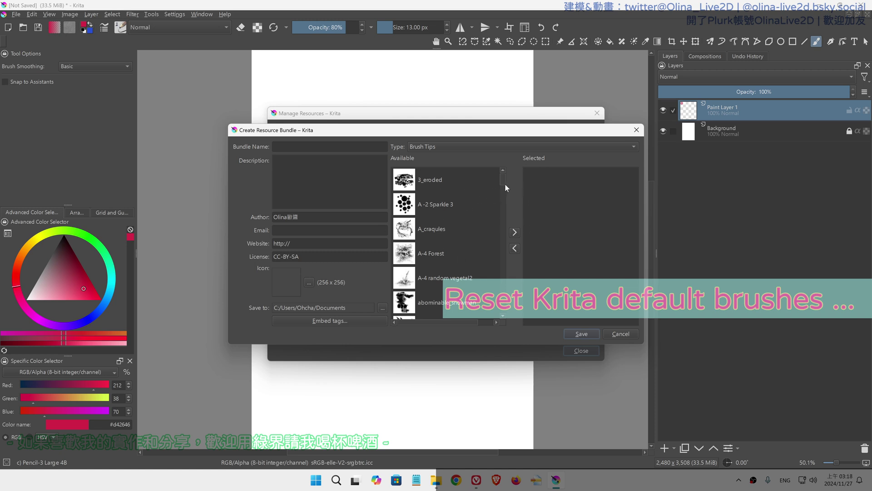
pyautogui.click(455, 145)
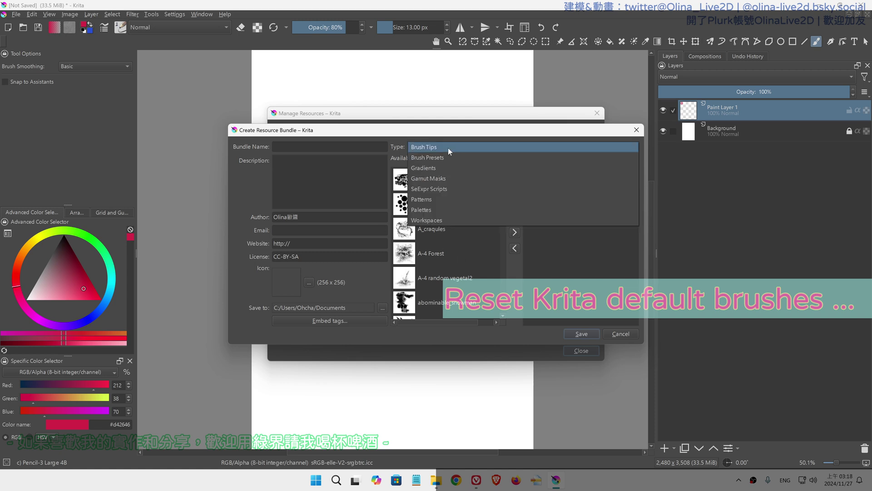
pyautogui.click(435, 160)
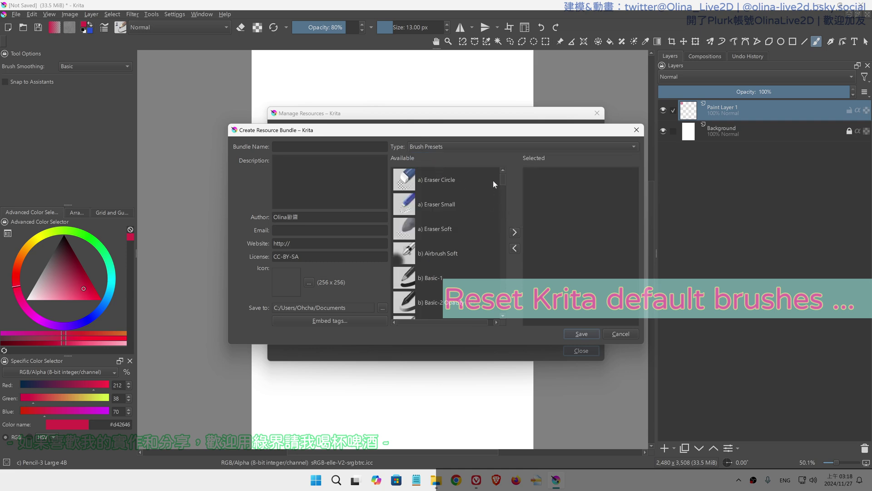
# Look through the brush presets available for the new bundle, from the erasers to the stamps, and return to the pencil presets
pyautogui.moveTo(502, 176)
pyautogui.mouseDown()
pyautogui.moveTo(503, 202)
pyautogui.moveTo(503, 165)
pyautogui.mouseUp()
pyautogui.scroll(-10, 445, 220)
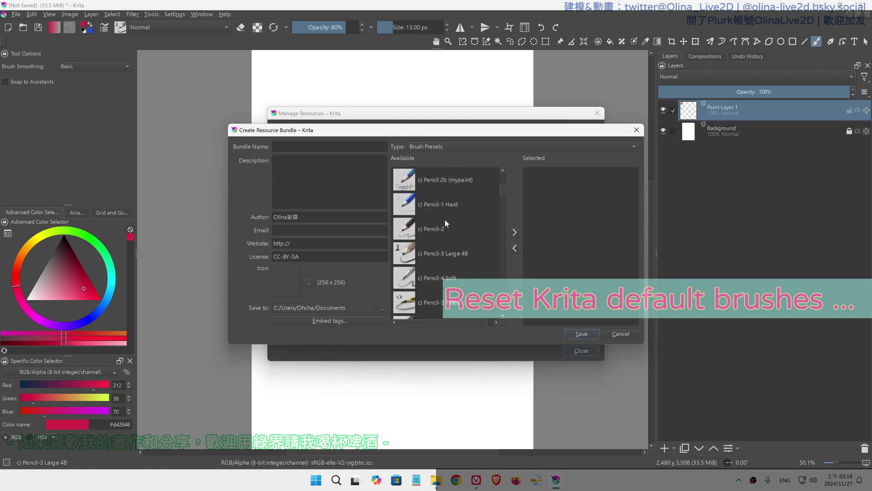
pyautogui.scroll(-12, 443, 219)
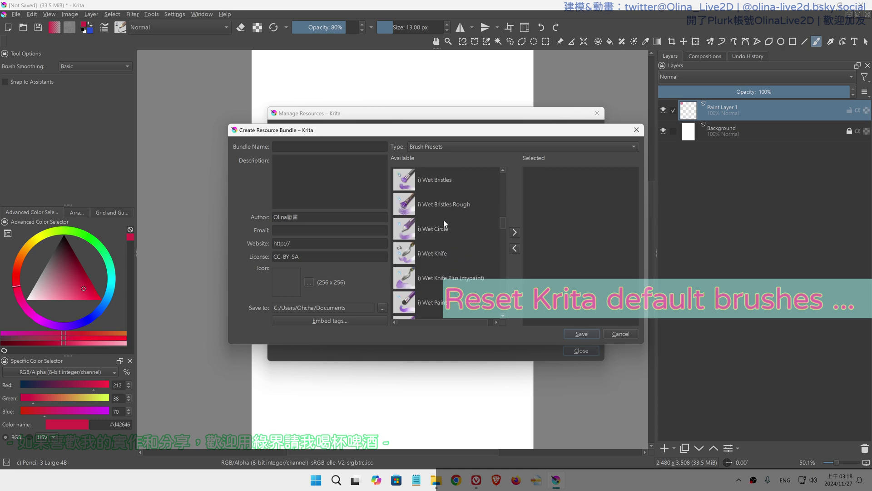
pyautogui.scroll(-15, 441, 220)
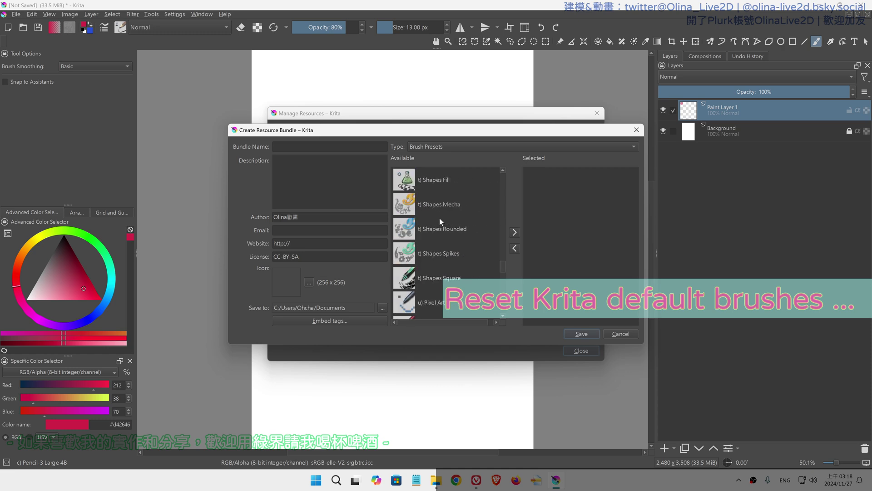
pyautogui.scroll(-5, 439, 218)
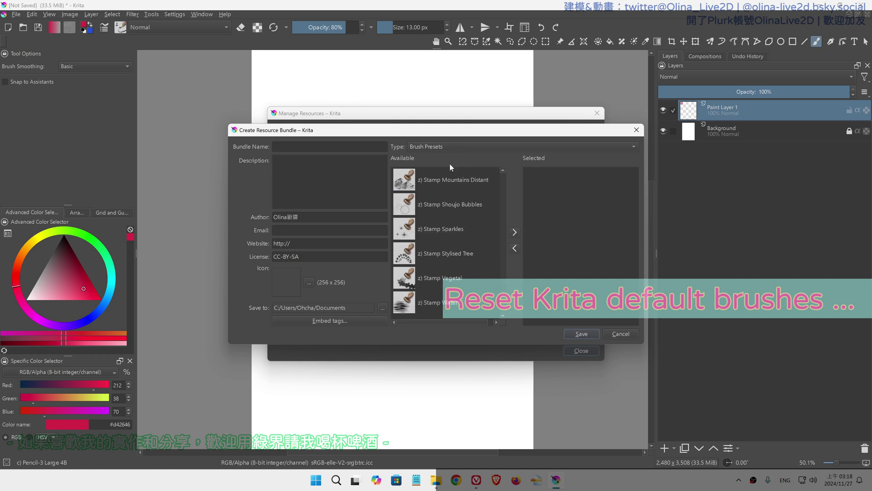
pyautogui.moveTo(503, 309); pyautogui.dragTo(508, 167)
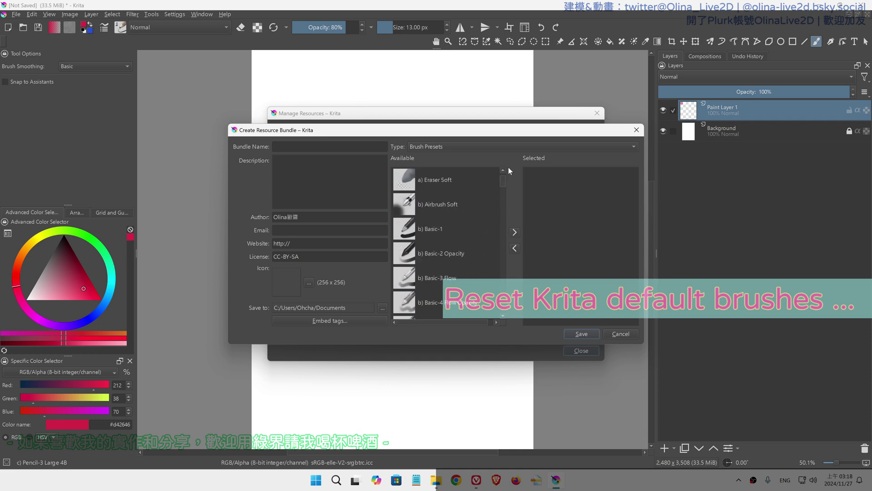
pyautogui.scroll(-6, 457, 222)
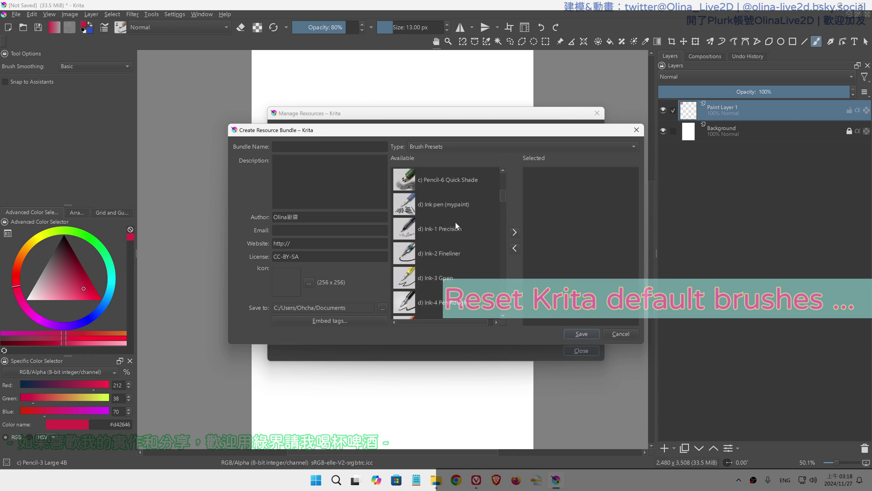
pyautogui.scroll(-4, 432, 232)
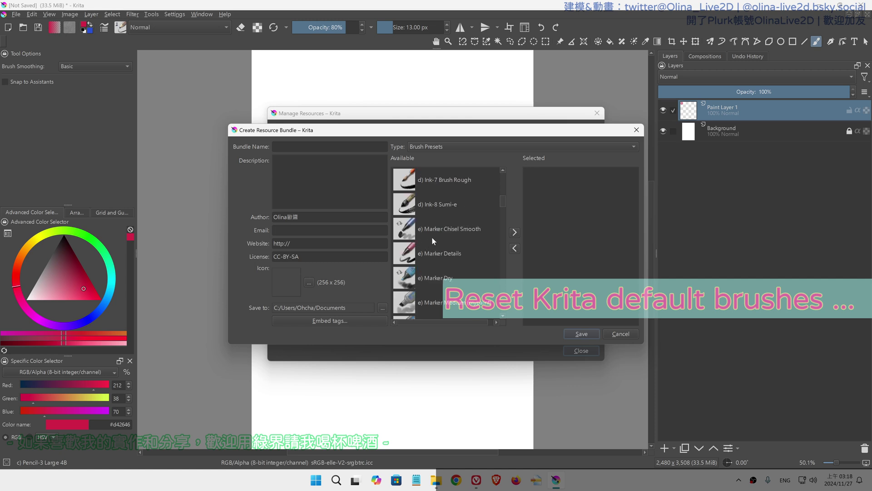
pyautogui.scroll(-3, 436, 237)
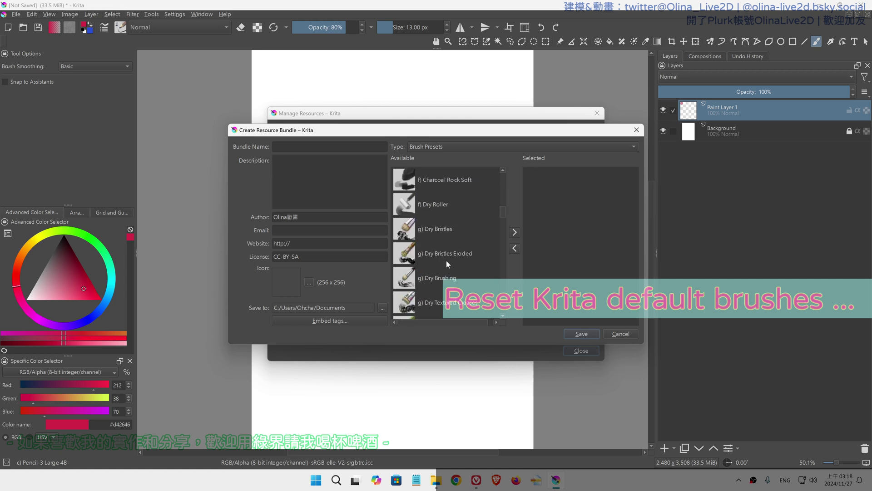
pyautogui.scroll(3, 450, 259)
pyautogui.scroll(-3, 449, 255)
pyautogui.scroll(-5, 449, 255)
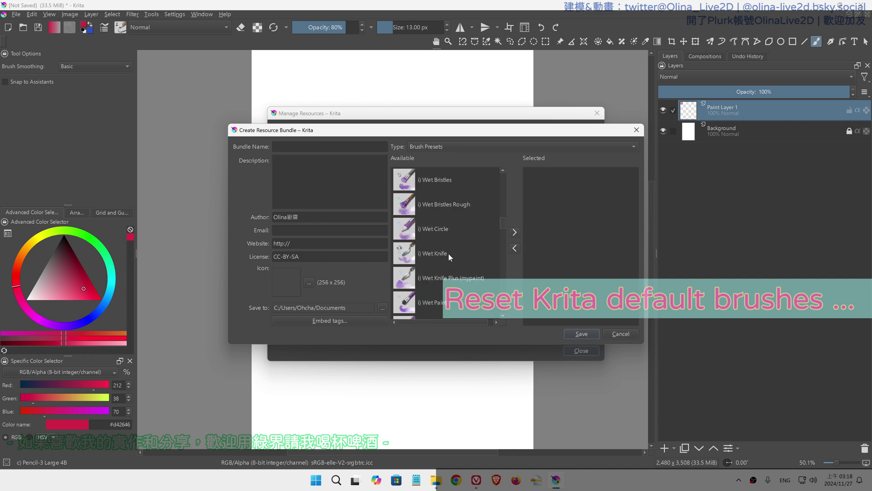
pyautogui.scroll(10, 449, 253)
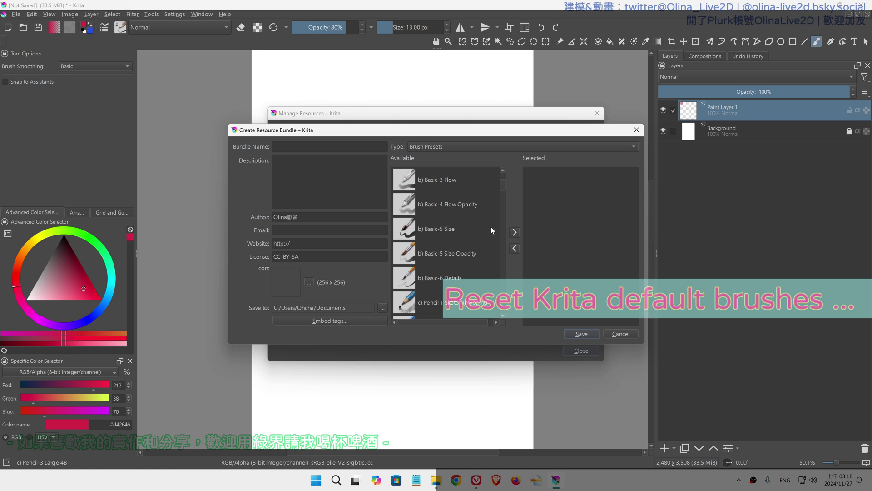
pyautogui.scroll(-3, 487, 231)
pyautogui.scroll(4, 486, 233)
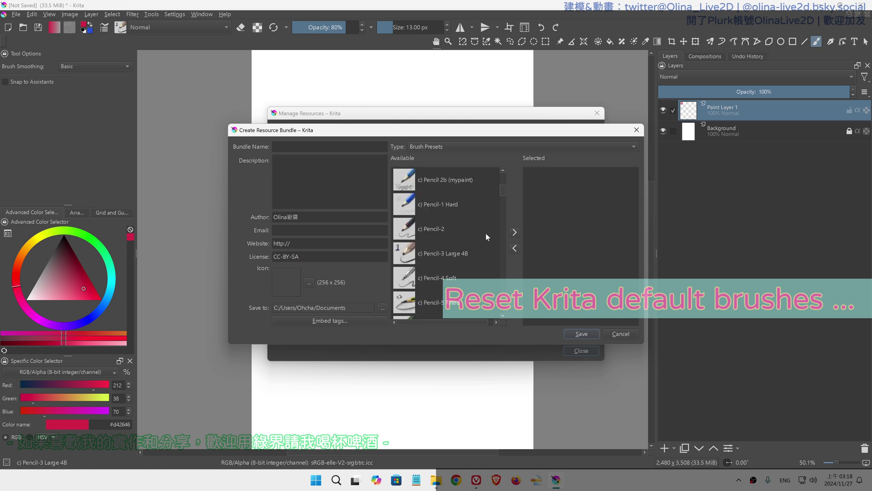
# Add the c) Pencil-3 Large 4B preset to the bundle's selection, cancel the bundle without saving and close Manage Resources
pyautogui.click(439, 257)
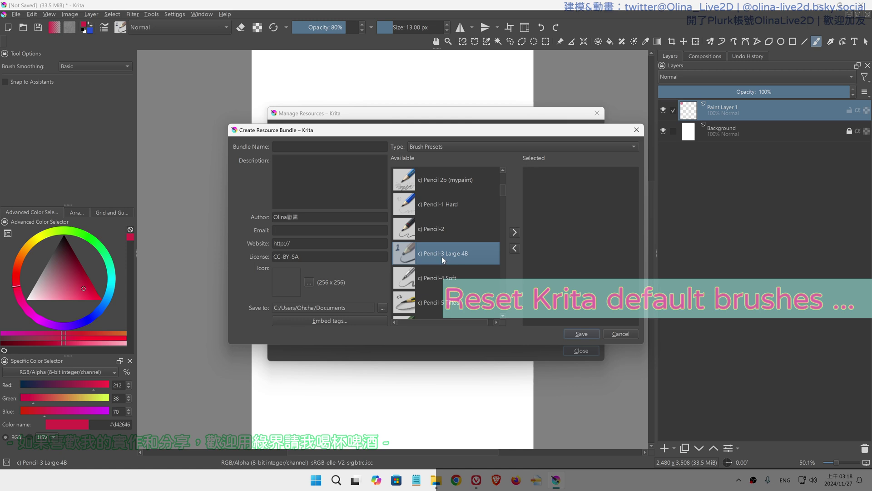
pyautogui.click(514, 231)
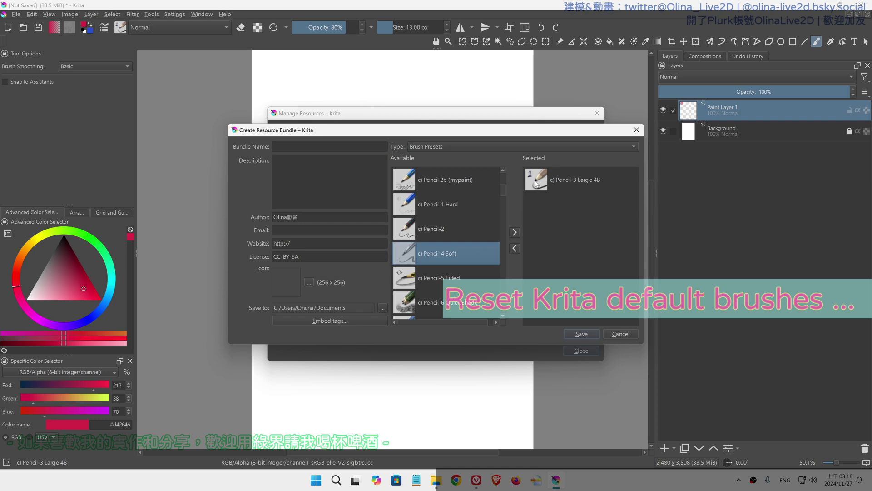
pyautogui.click(274, 146)
pyautogui.press('Tab')
pyautogui.scroll(-5, 463, 277)
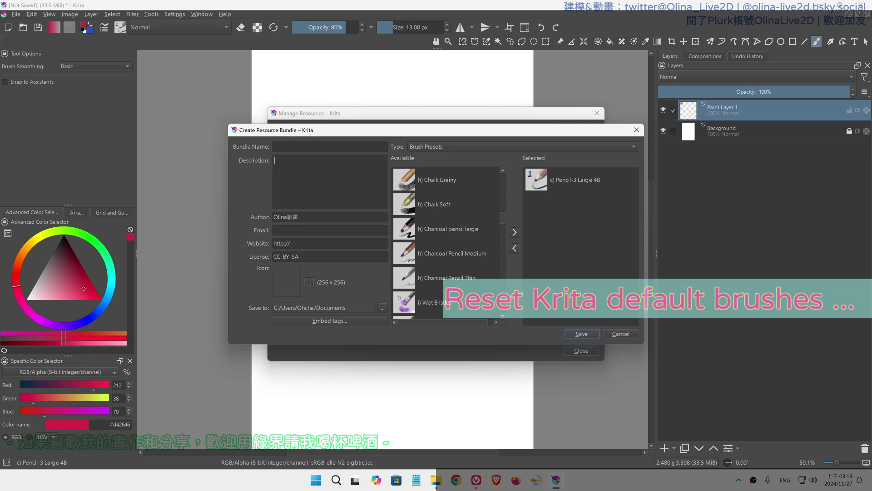
pyautogui.click(614, 336)
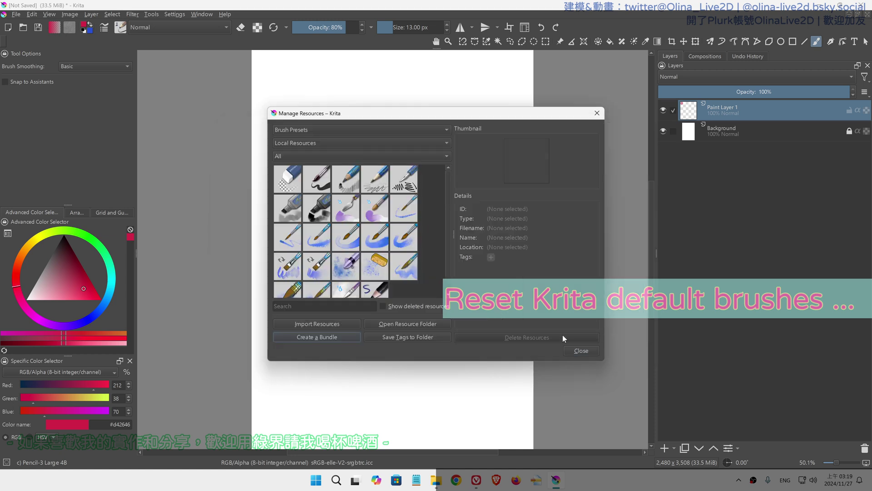
pyautogui.click(591, 353)
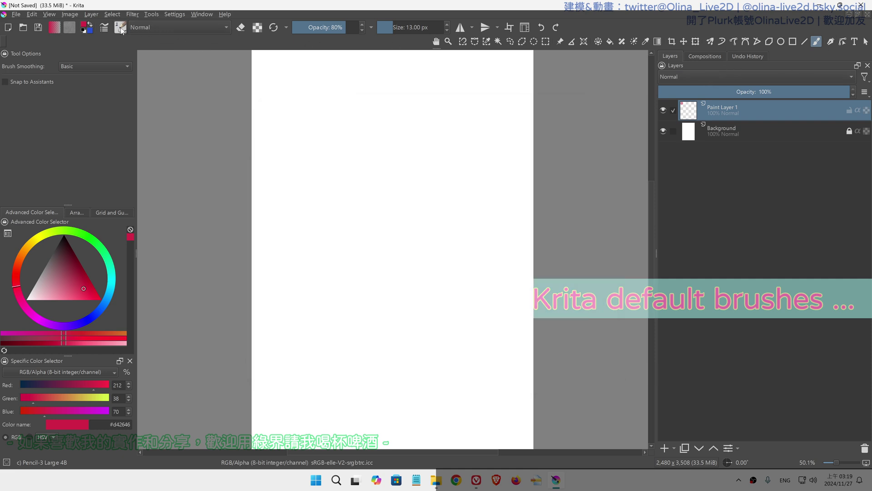
# Look through the brush preset chooser for the c) Pencil-3 Large 4B preset
pyautogui.click(120, 28)
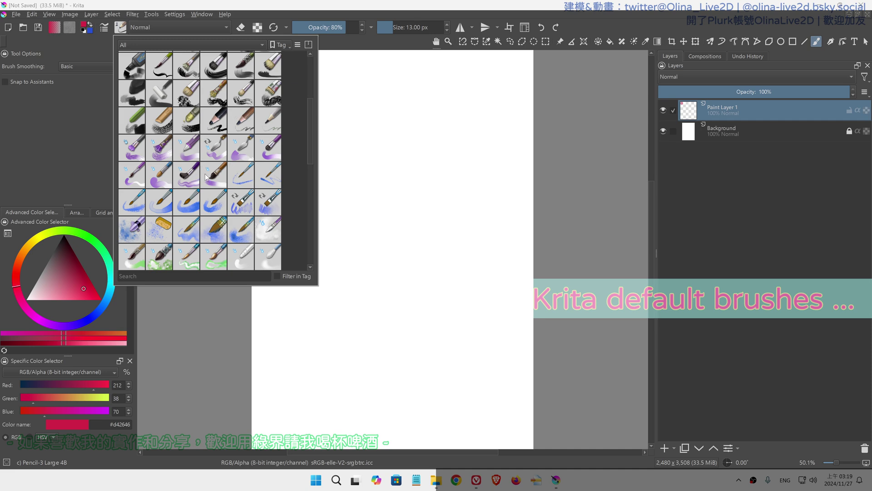
pyautogui.scroll(5, 243, 124)
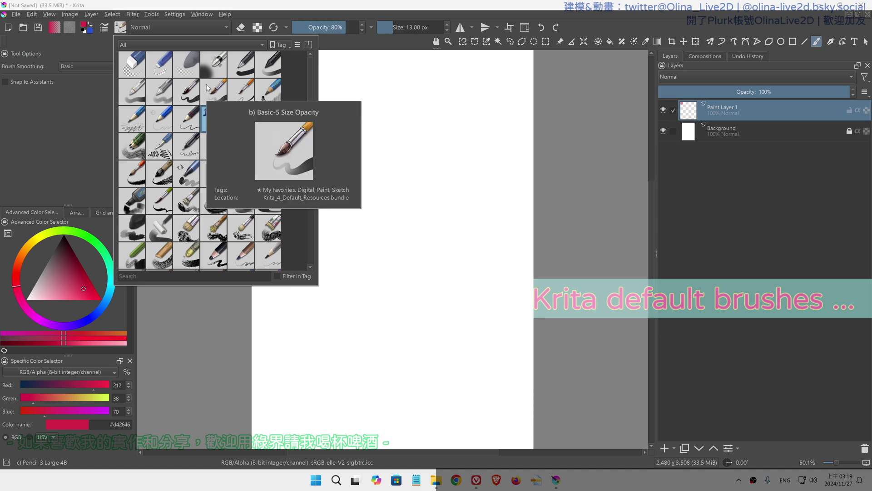
pyautogui.moveTo(208, 120)
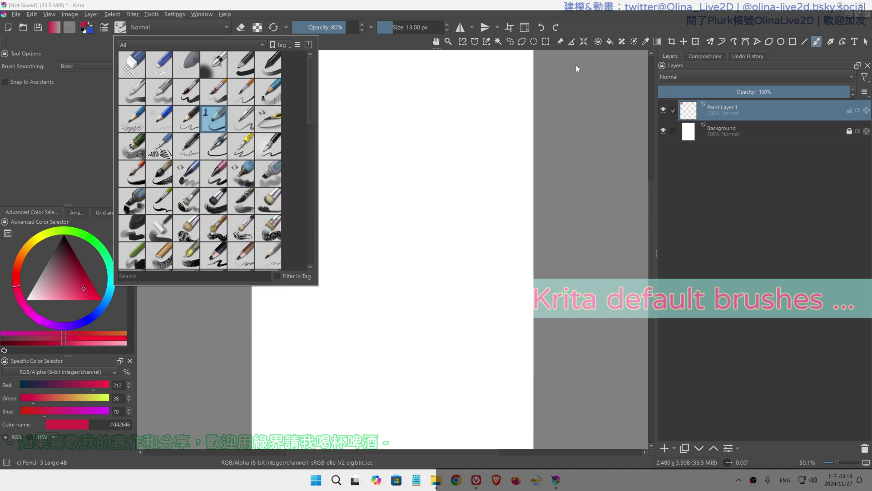
# Close Krita without saving the modified Untitled document
pyautogui.click(863, 8)
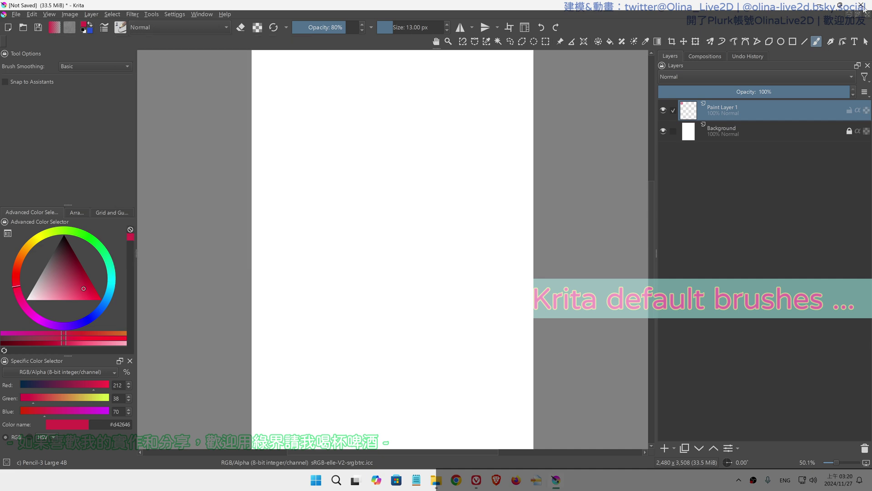
pyautogui.click(864, 9)
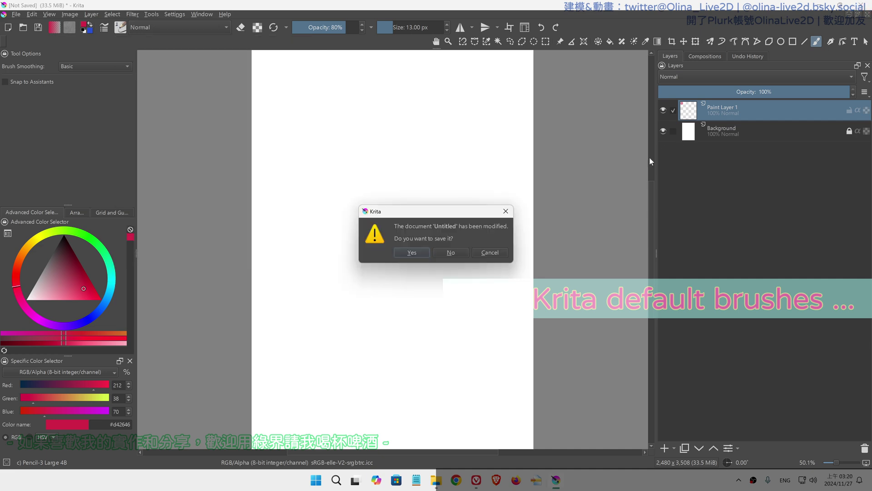
pyautogui.click(445, 253)
# Switch to File Explorer and view the contents of the krita resource folder in AppData\Roaming
pyautogui.scroll(9, 459, 293)
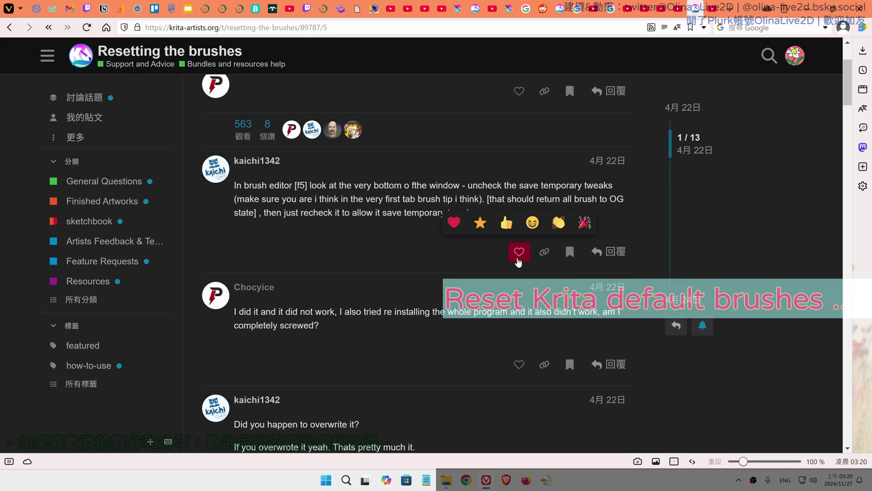
pyautogui.moveTo(446, 482)
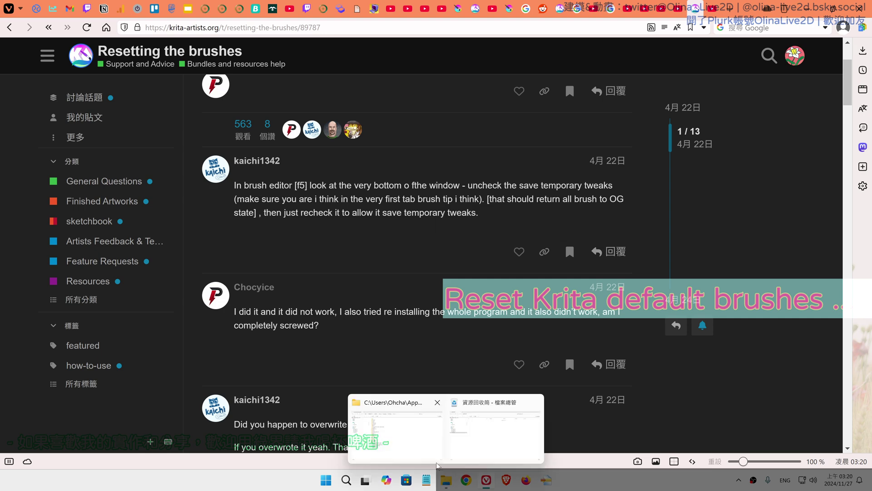
pyautogui.click(421, 443)
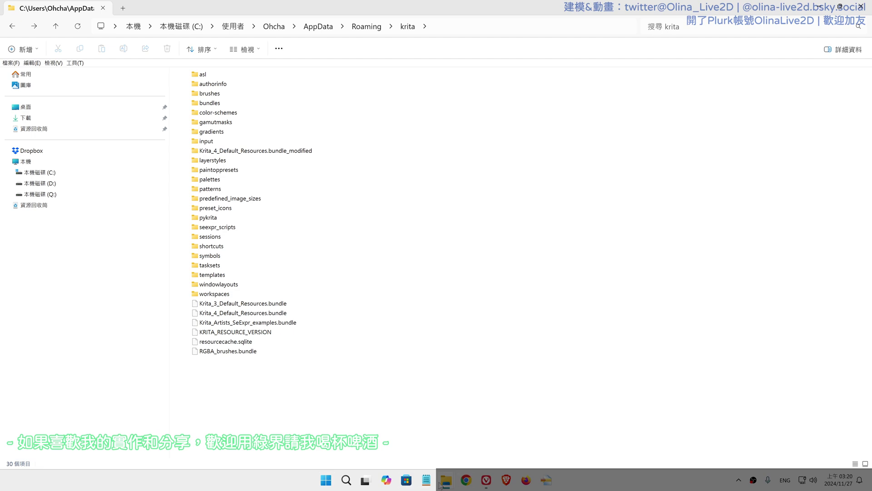
# Switch to the Vivaldi browser, find the forum reply about opening the resource folder, and view its Manage Resources screenshot enlarged
pyautogui.click(490, 484)
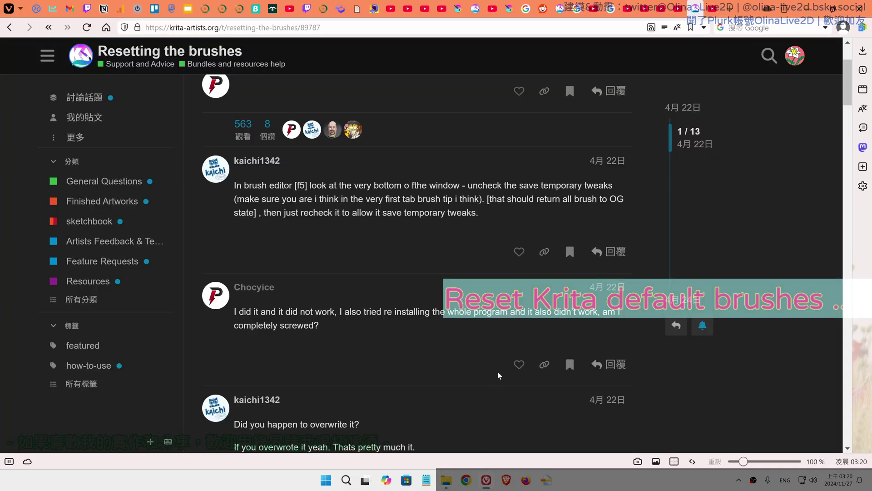
pyautogui.scroll(2, 417, 283)
pyautogui.scroll(-5, 417, 283)
pyautogui.scroll(-20, 416, 283)
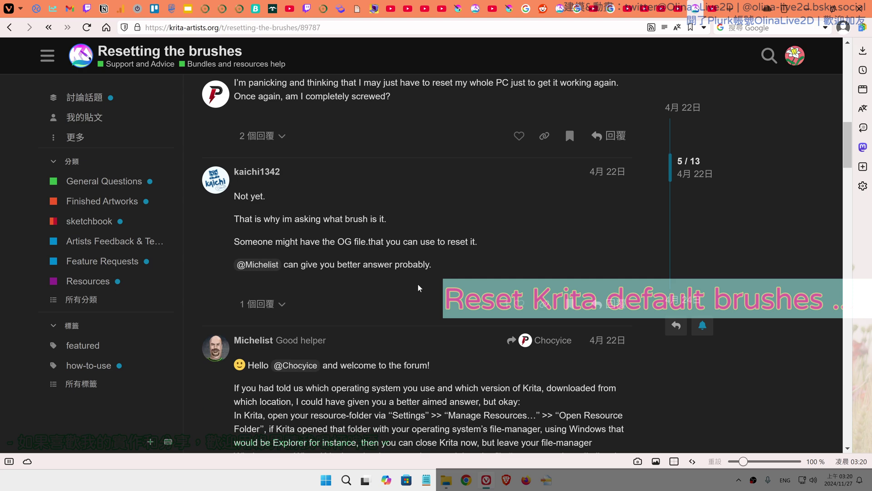
pyautogui.scroll(3, 417, 286)
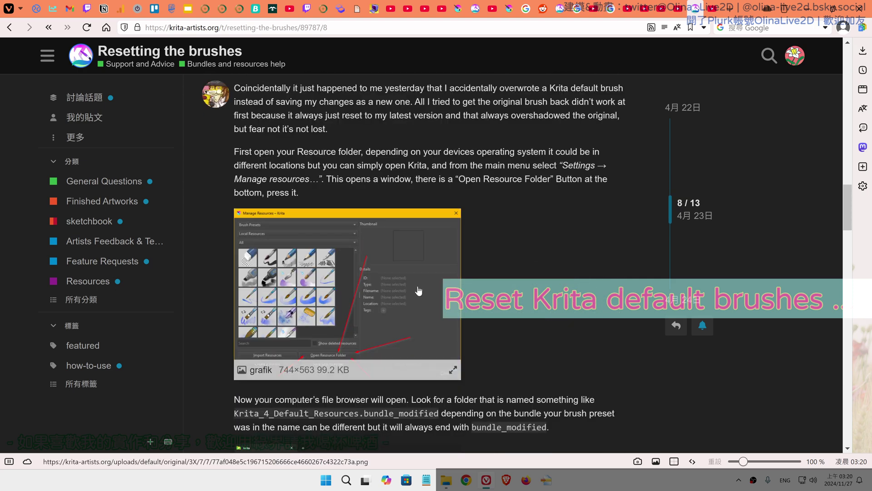
pyautogui.click(372, 313)
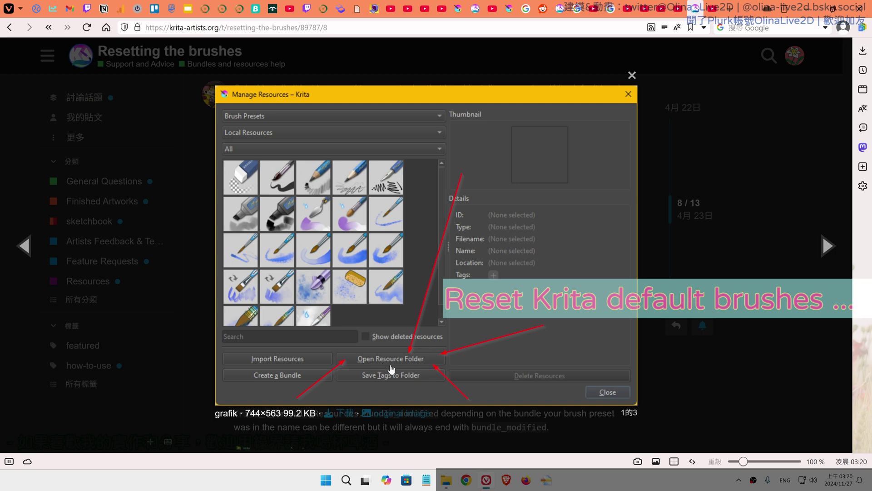
pyautogui.click(723, 344)
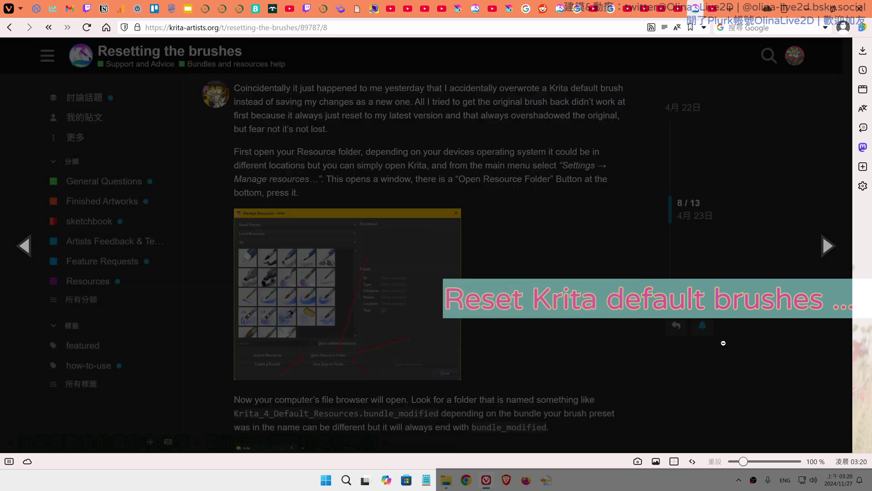
# Check the krita folder in File Explorer, read the Vivaldi forum reply about deleting resourcecache.sqlite and bundle_modified folders, and return to the krita folder
pyautogui.click(331, 476)
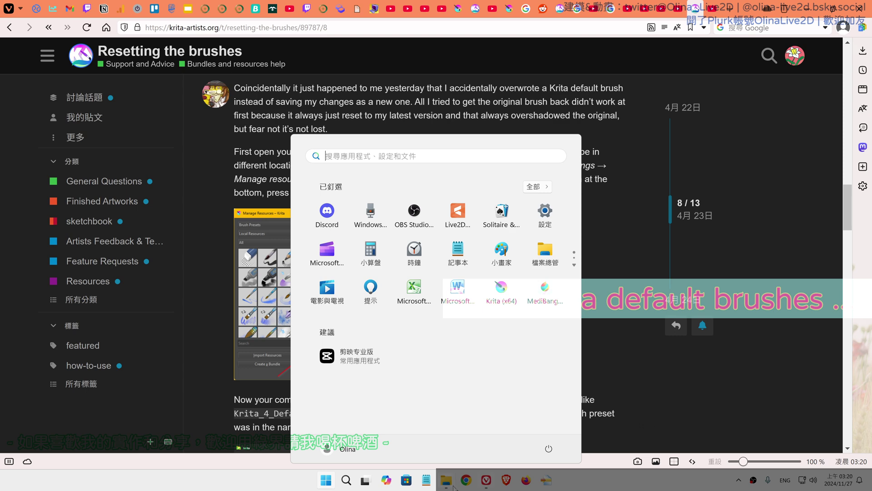
pyautogui.moveTo(447, 480)
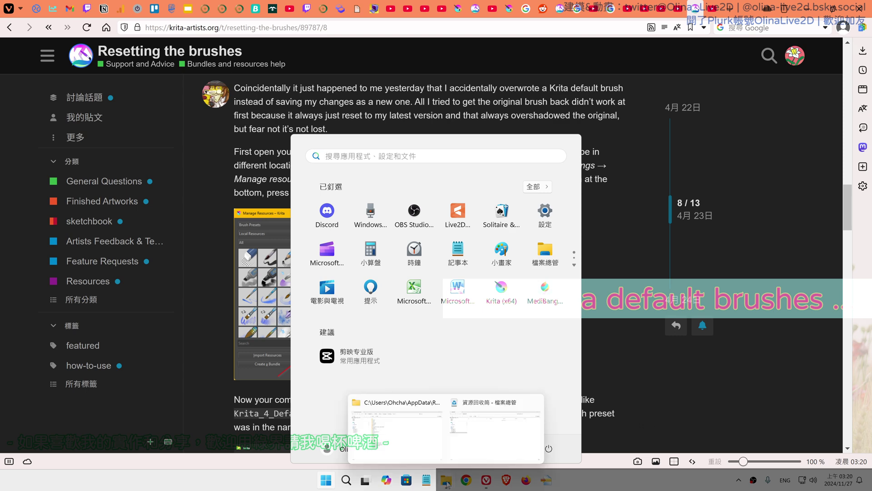
pyautogui.click(410, 429)
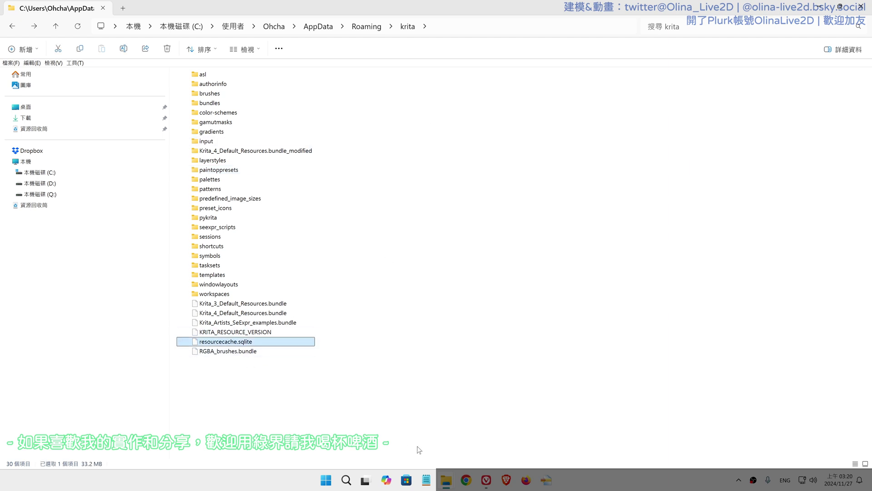
pyautogui.moveTo(486, 479)
pyautogui.click(488, 427)
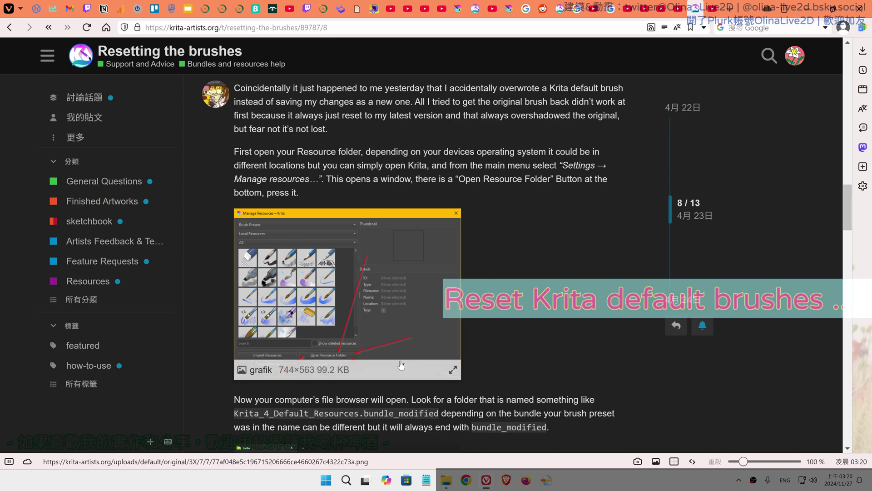
pyautogui.scroll(-15, 394, 371)
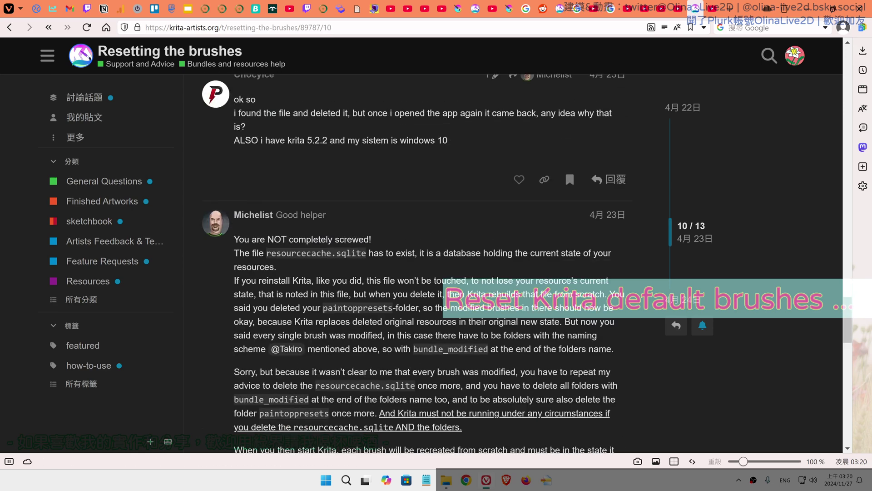
pyautogui.moveTo(446, 480)
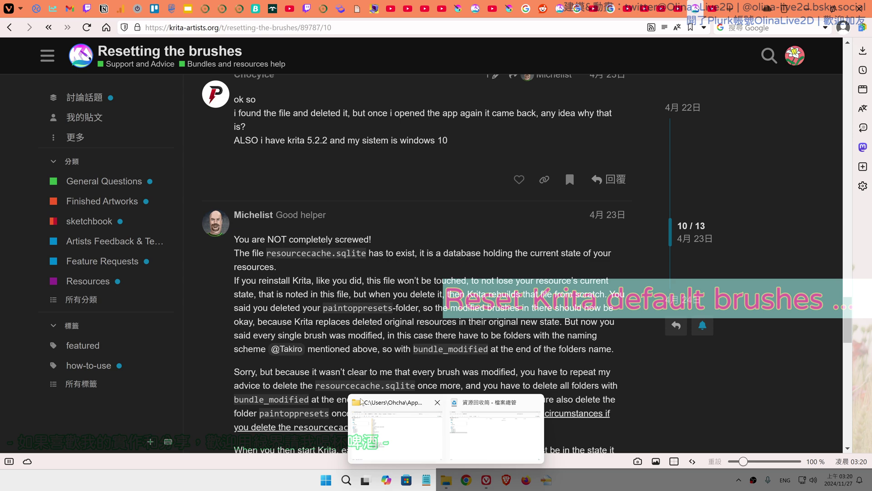
pyautogui.click(399, 424)
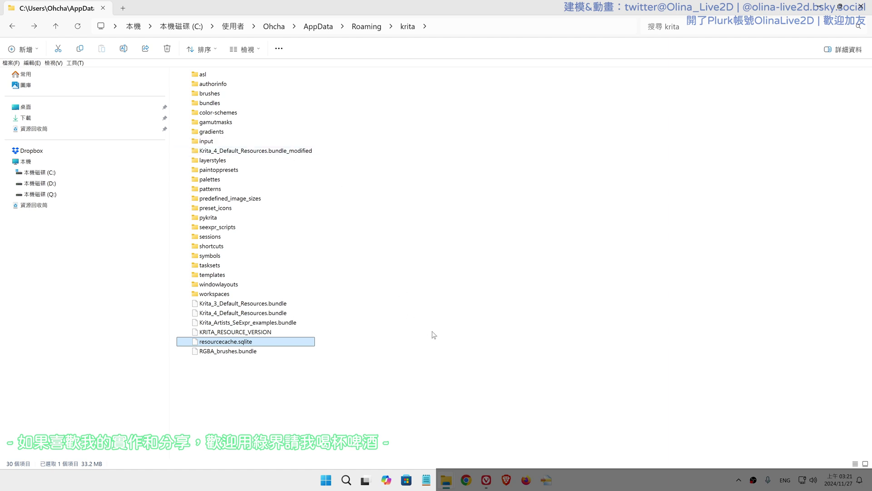
pyautogui.click(242, 151)
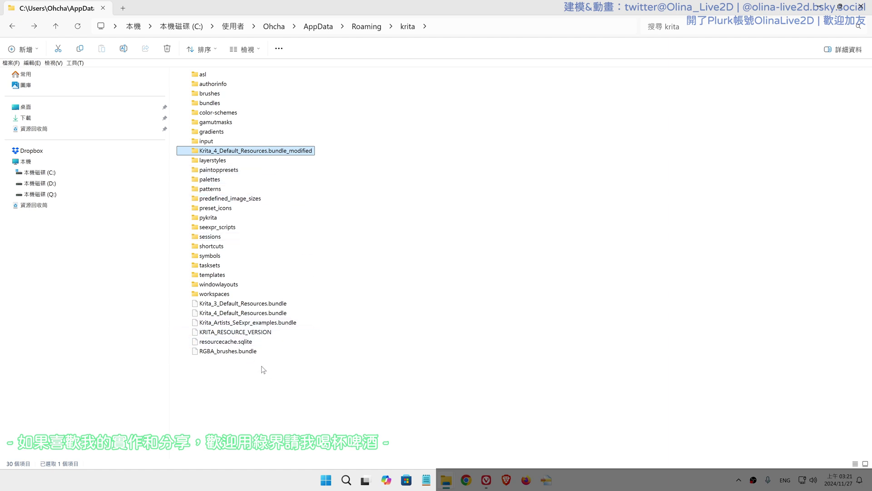
pyautogui.moveTo(267, 386); pyautogui.dragTo(253, 301)
pyautogui.keyDown('ctrl'); pyautogui.click(257, 152); pyautogui.keyUp('ctrl')
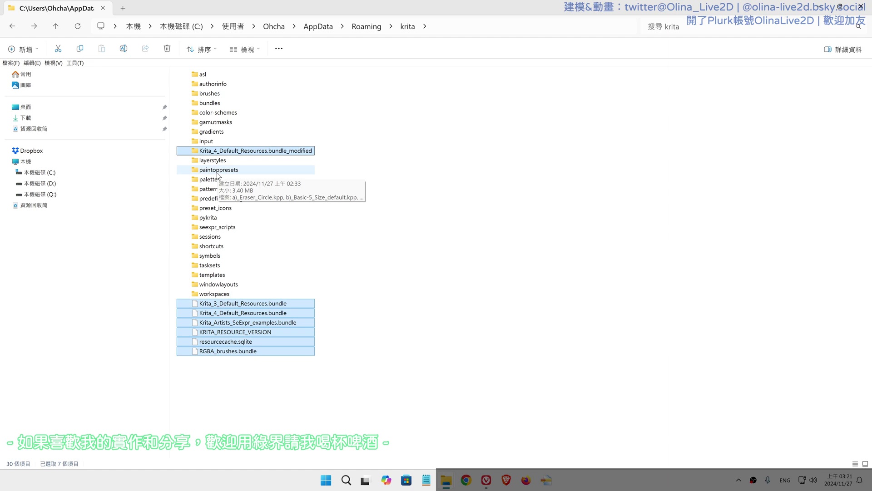
pyautogui.click(341, 179)
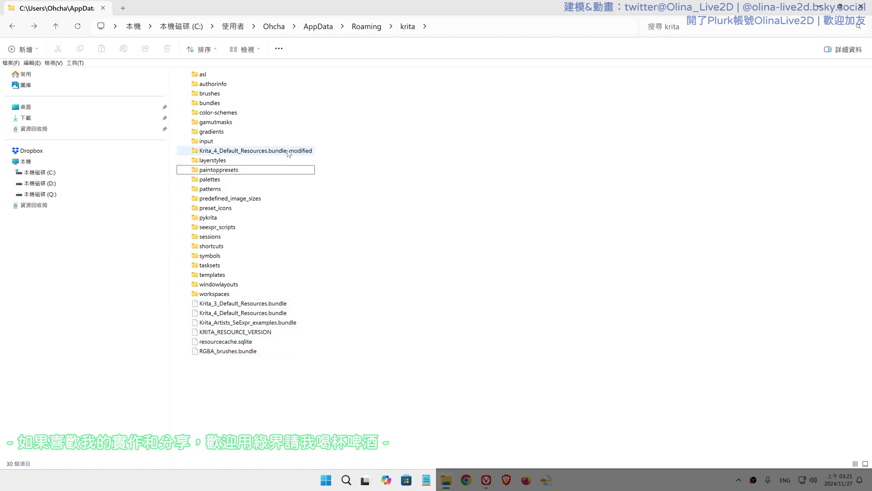
# View the contents of the Krita_4_Default_Resources.bundle_modified folder and return to the krita folder
pyautogui.doubleClick(288, 153)
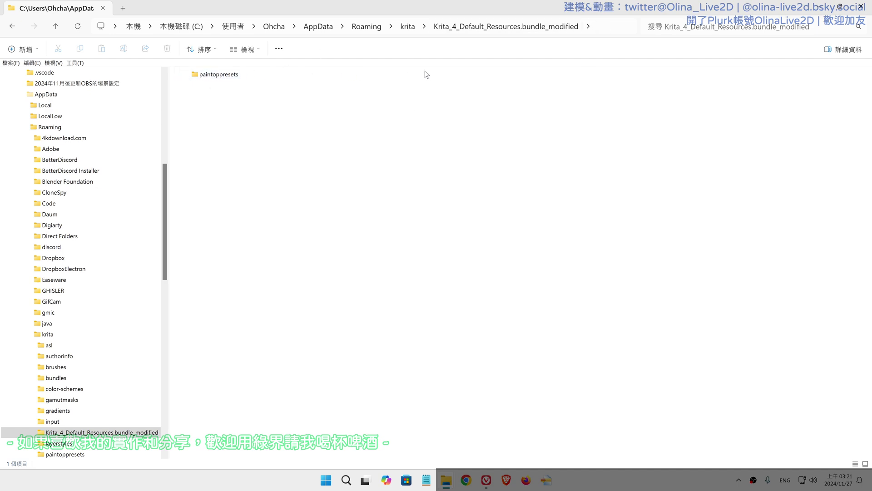
pyautogui.click(408, 27)
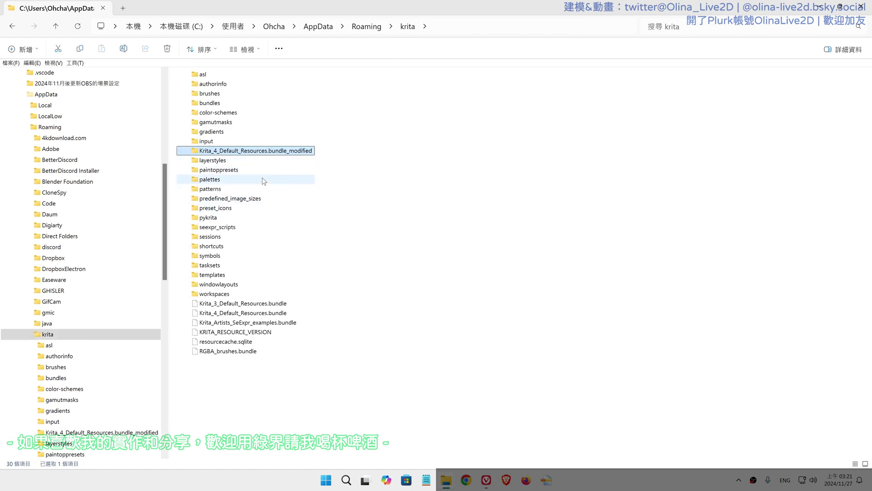
# Delete the Krita_4_Default_Resources.bundle_modified and paintoppresets folders together with all loose files in the krita folder, from Krita_3_Default_Resources.bundle to RGBA_brushes.bundle
pyautogui.keyDown('ctrl'); pyautogui.click(250, 169); pyautogui.keyUp('ctrl')
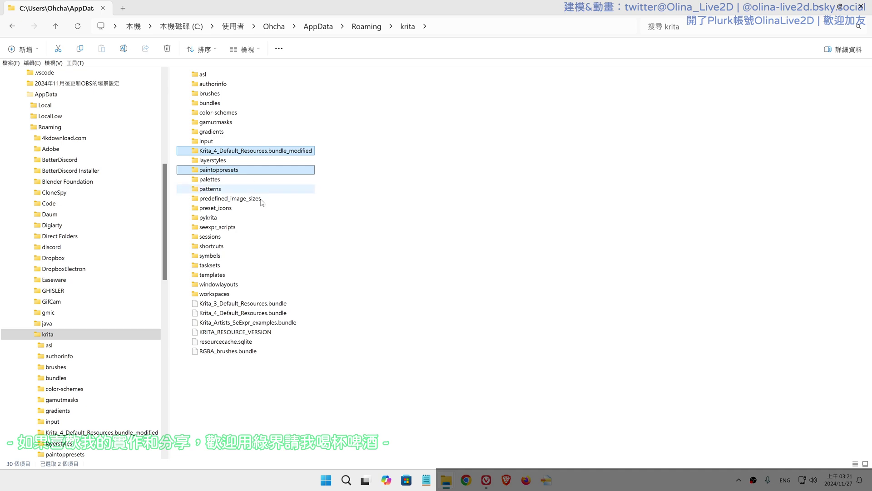
pyautogui.keyDown('ctrl'); pyautogui.click(233, 352); pyautogui.keyUp('ctrl')
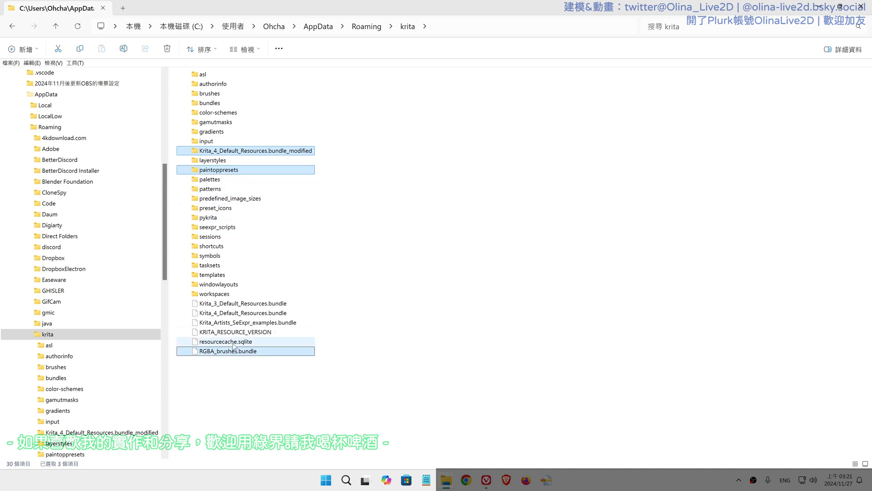
pyautogui.moveTo(259, 378); pyautogui.dragTo(230, 301)
pyautogui.keyDown('shift'); pyautogui.click(229, 352); pyautogui.keyUp('shift')
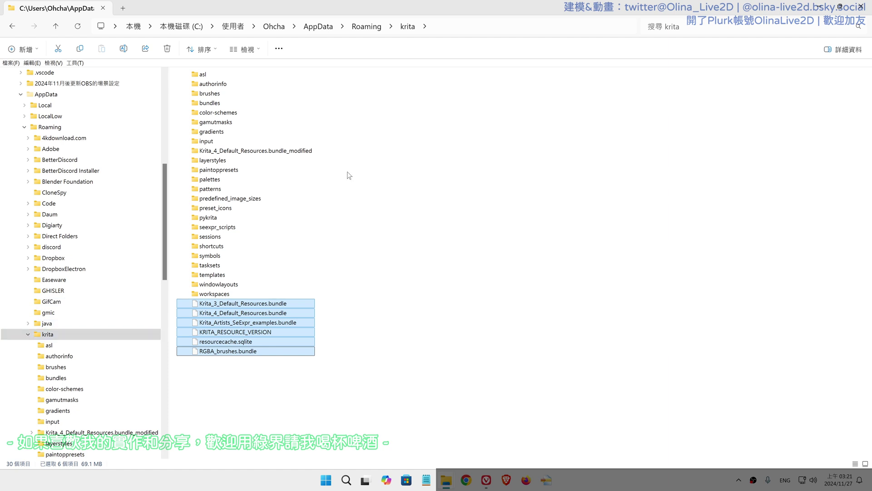
pyautogui.keyDown('ctrl'); pyautogui.click(285, 152); pyautogui.keyUp('ctrl')
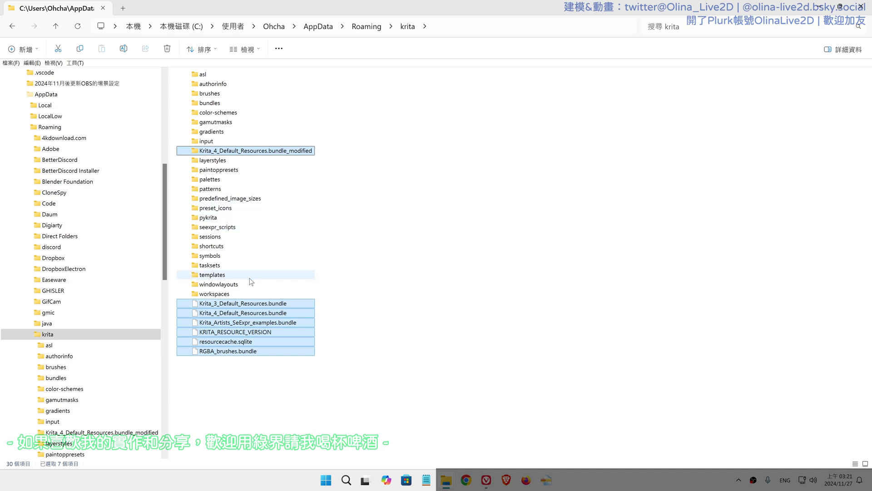
pyautogui.keyDown('ctrl'); pyautogui.click(263, 171); pyautogui.keyUp('ctrl')
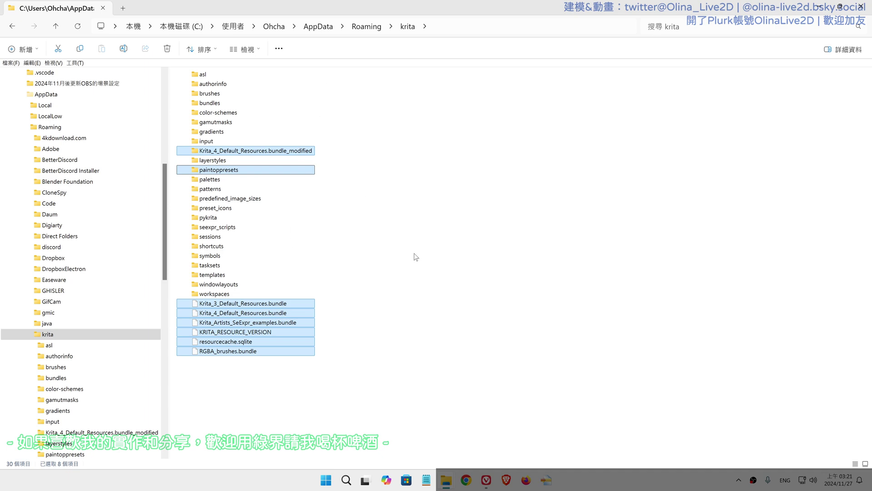
pyautogui.press('Delete')
# Start Krita and create a new custom document of 2480 × 3508 px at 300 pixels/inch
pyautogui.click(326, 479)
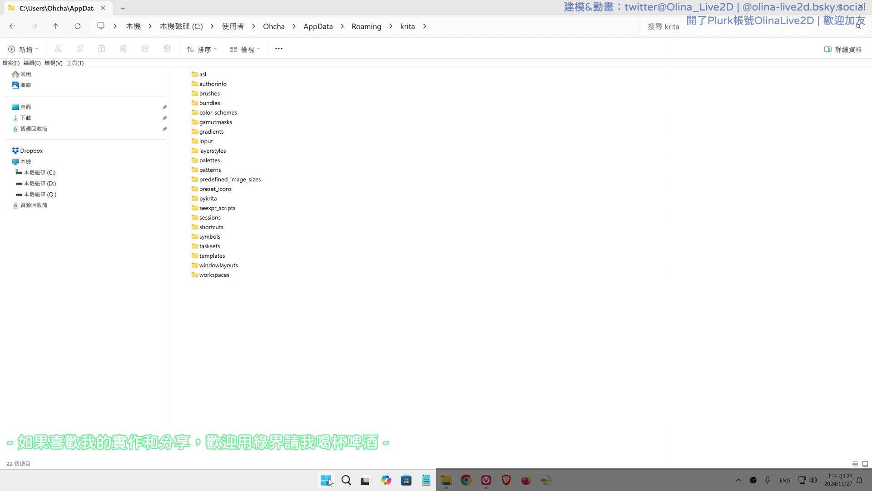
pyautogui.click(496, 293)
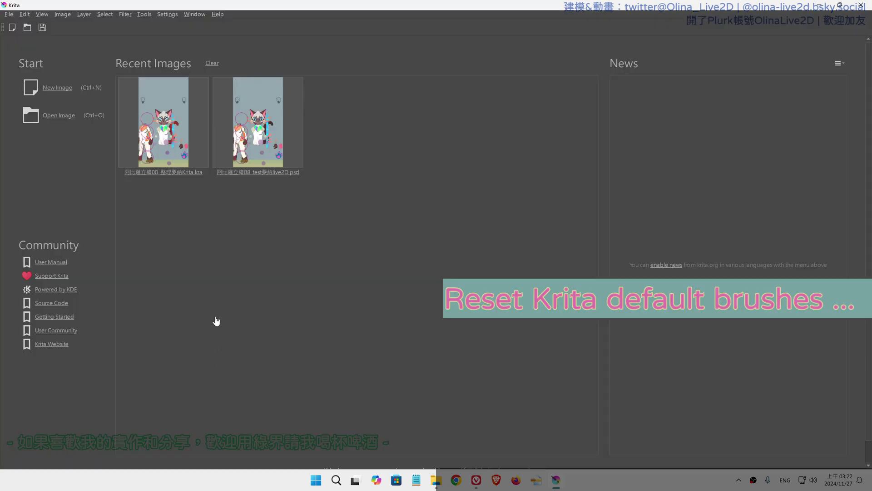
pyautogui.click(35, 91)
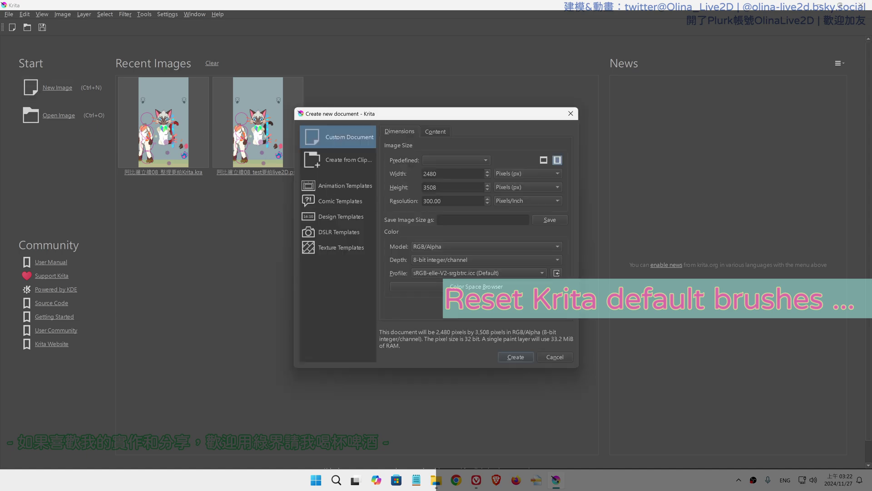
pyautogui.click(503, 360)
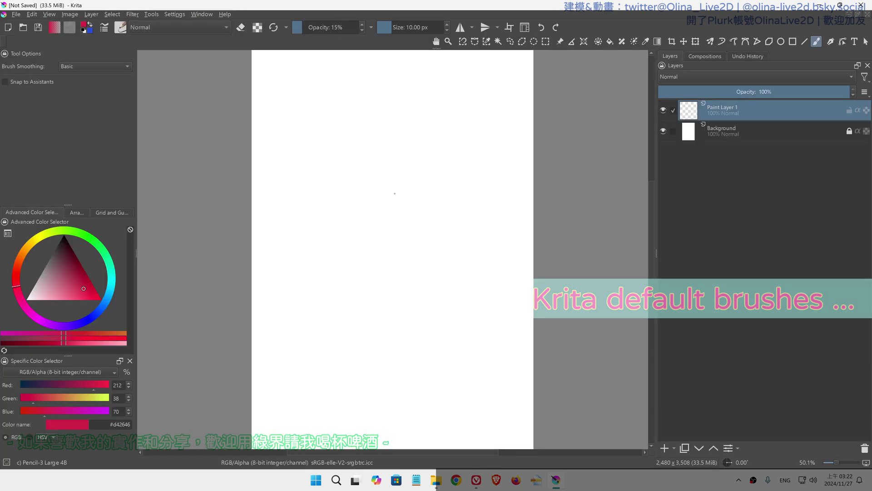
# Look through all the brush presets in the preset chooser and close it
pyautogui.click(121, 28)
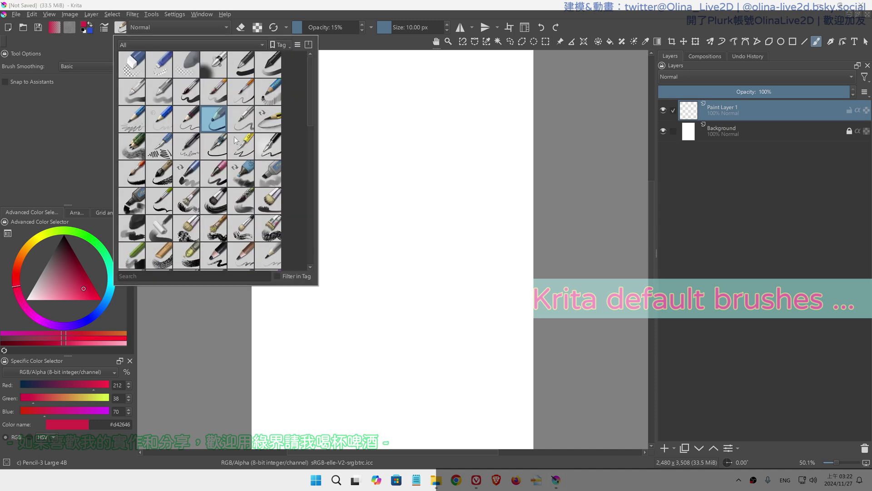
pyautogui.scroll(-10, 251, 198)
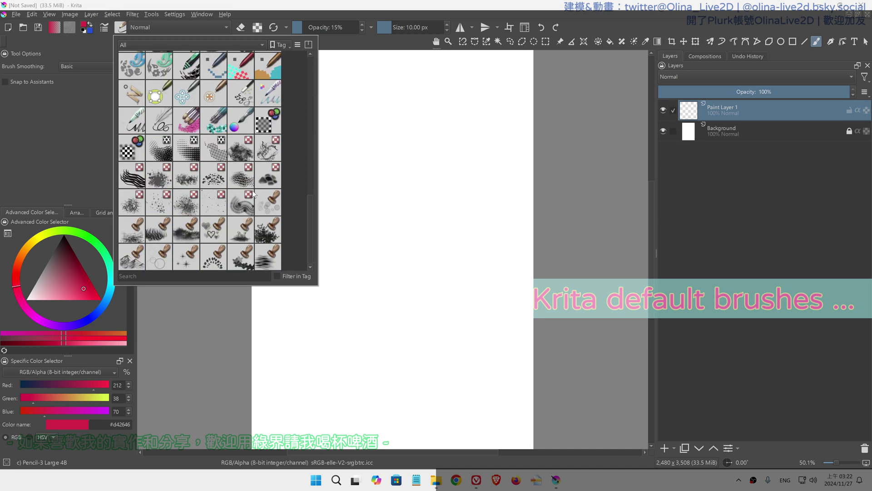
pyautogui.scroll(10, 225, 194)
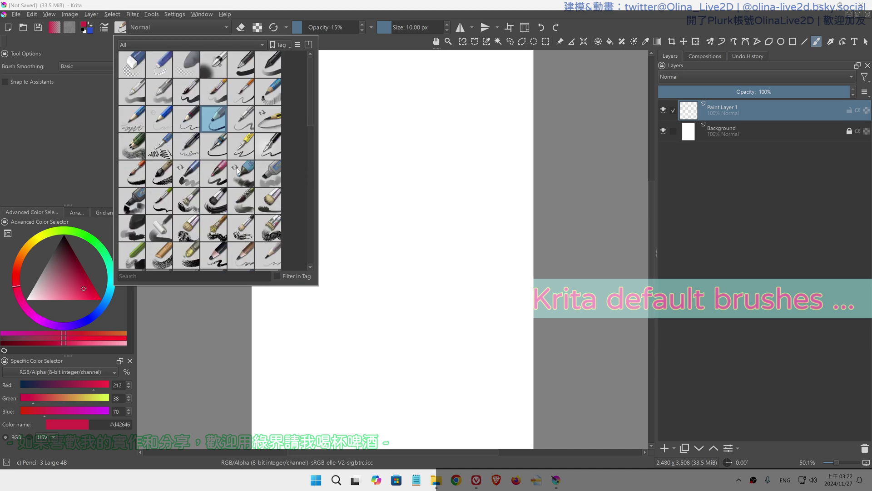
pyautogui.click(364, 93)
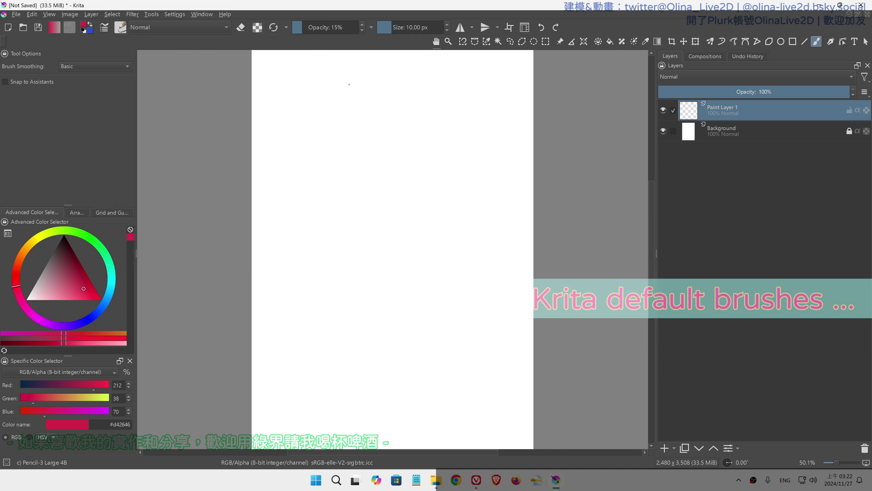
pyautogui.click(178, 14)
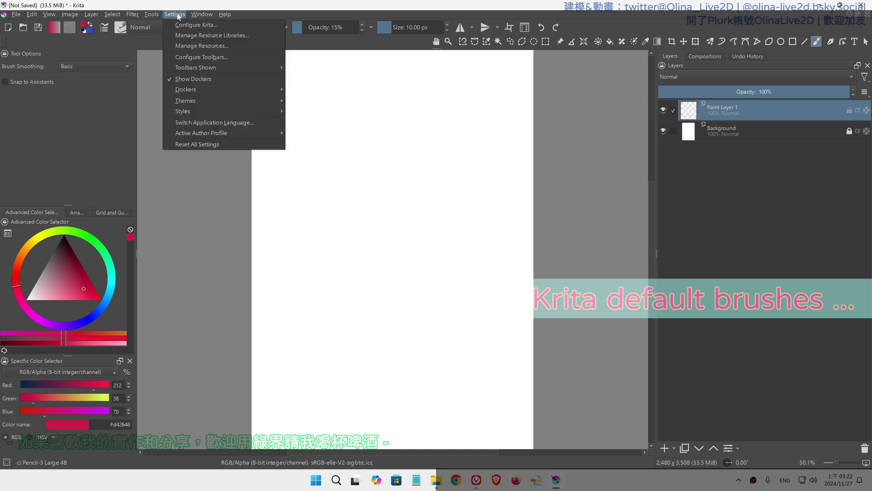
pyautogui.click(175, 12)
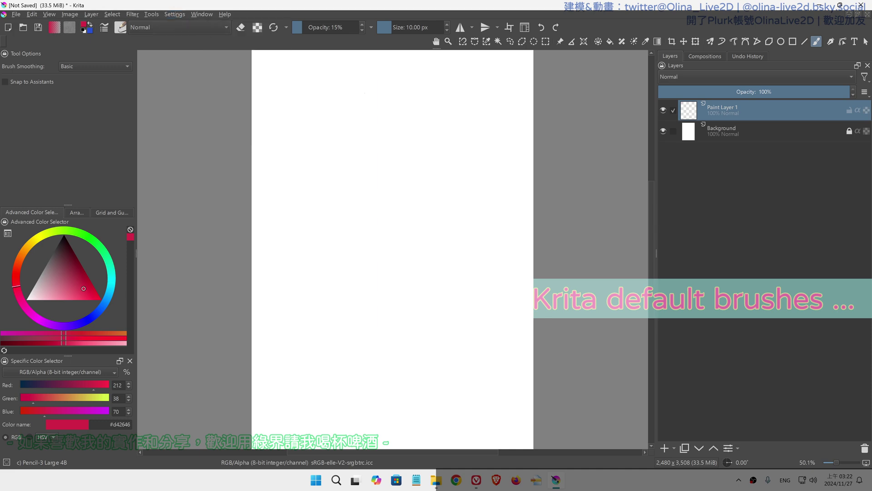
# Switch to File Explorer and compare the krita folder's contents with the deleted items in the Recycle Bin
pyautogui.moveTo(436, 480)
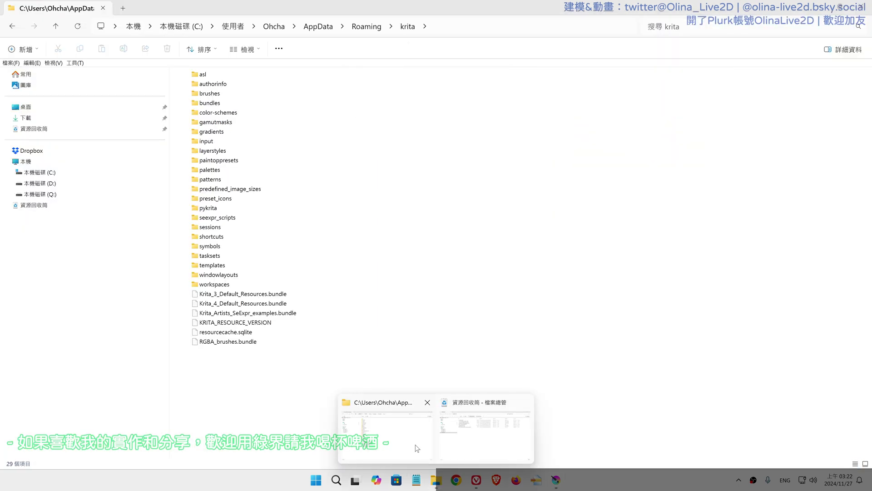
pyautogui.click(417, 447)
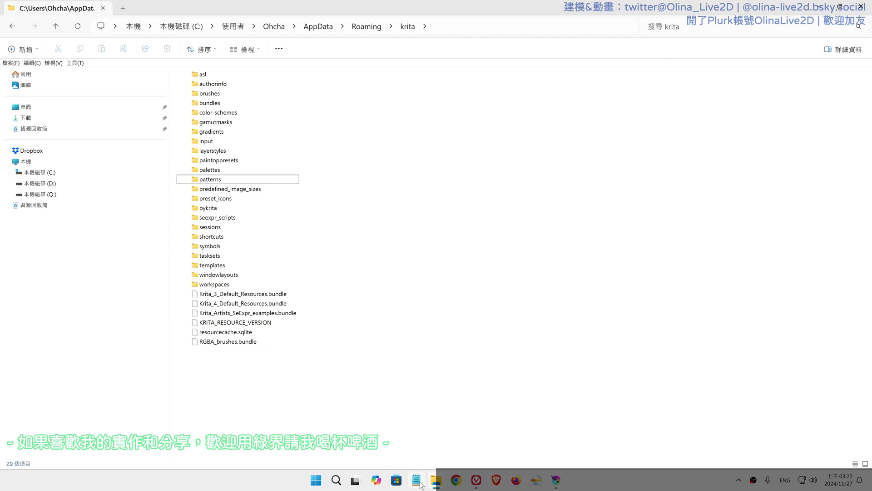
pyautogui.moveTo(441, 483)
pyautogui.click(458, 453)
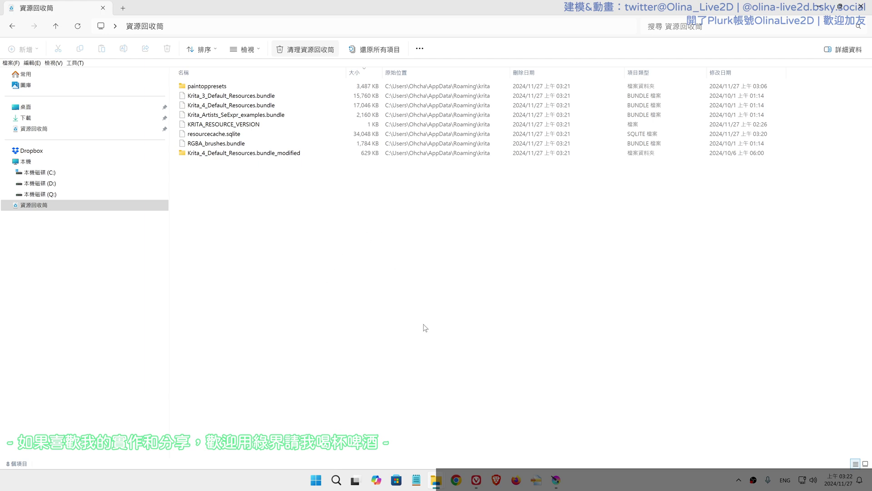
pyautogui.moveTo(437, 480)
pyautogui.click(374, 430)
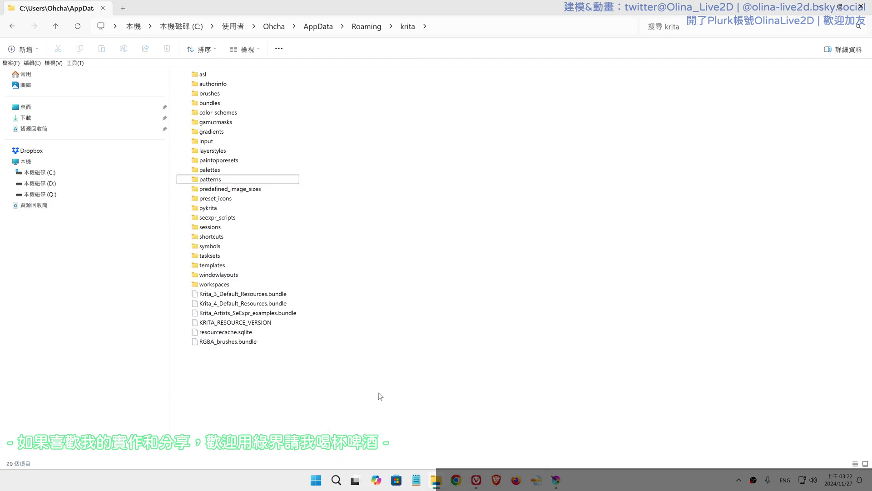
# Open 本機 (This PC) in a new File Explorer tab and switch back to Krita
pyautogui.click(133, 26)
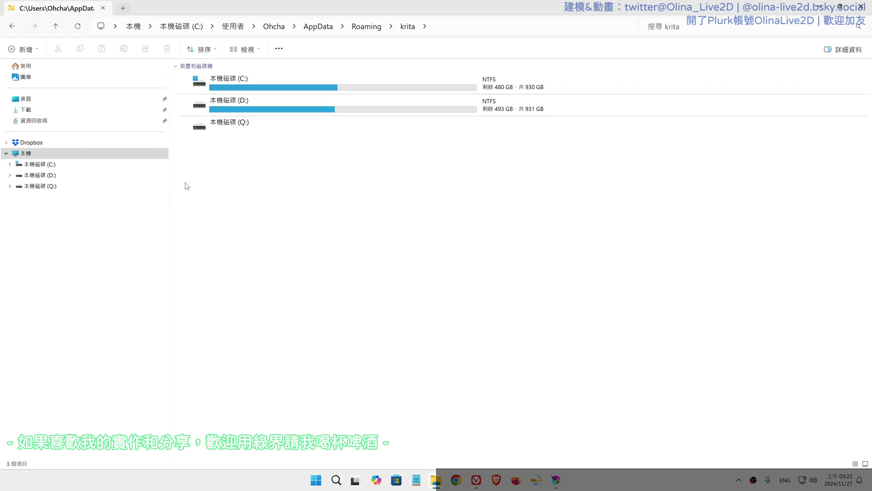
pyautogui.hotkey('ctrl', 't')
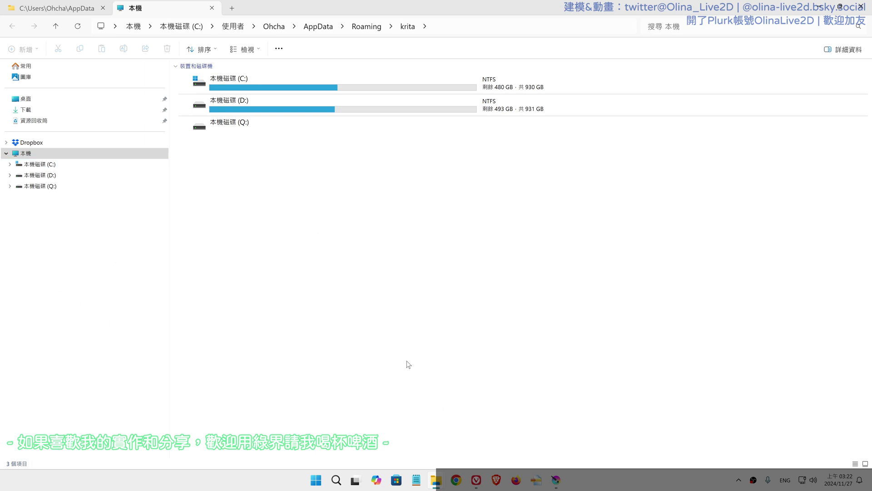
pyautogui.moveTo(442, 485)
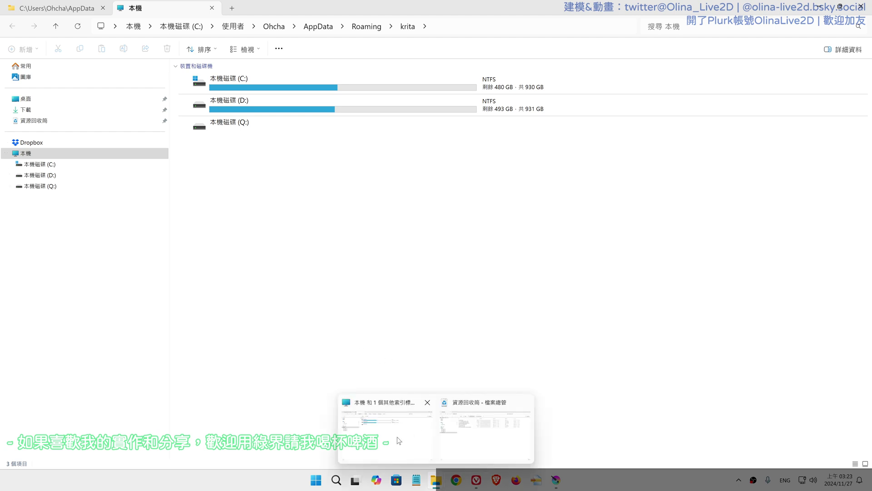
pyautogui.click(567, 481)
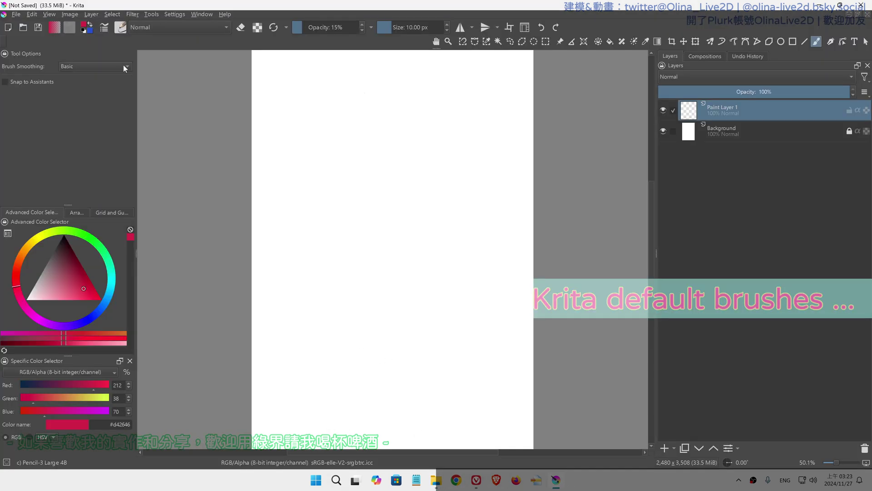
# Open the resource manager and look through the brush presets in Krita_4_Default_Resources.bundle, including the details of c) Pencil-3 Large 4B
pyautogui.click(170, 15)
pyautogui.click(170, 14)
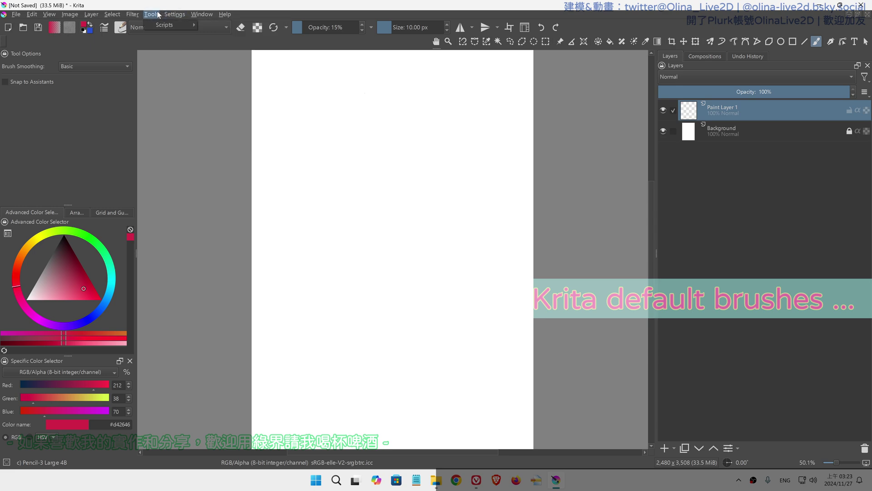
pyautogui.click(175, 14)
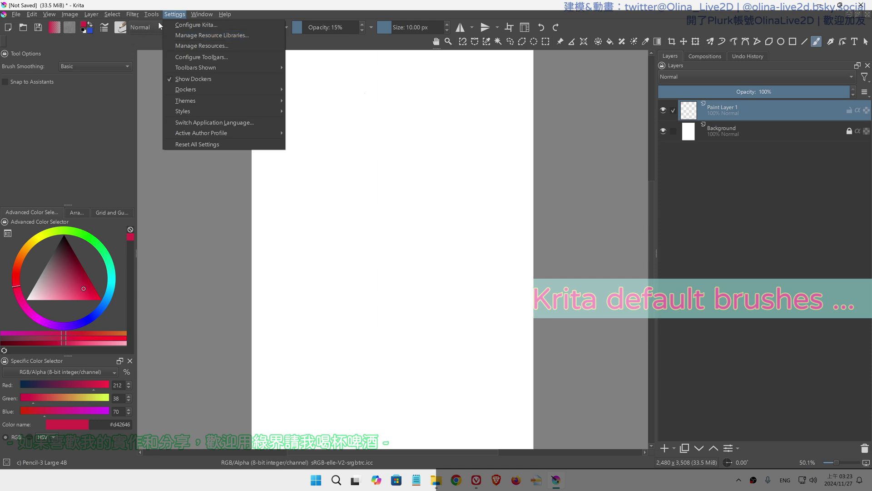
pyautogui.click(195, 46)
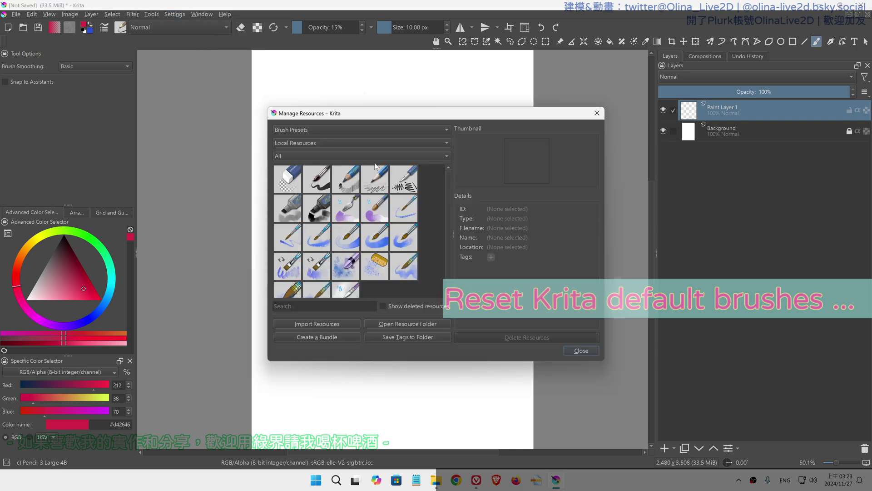
pyautogui.click(292, 146)
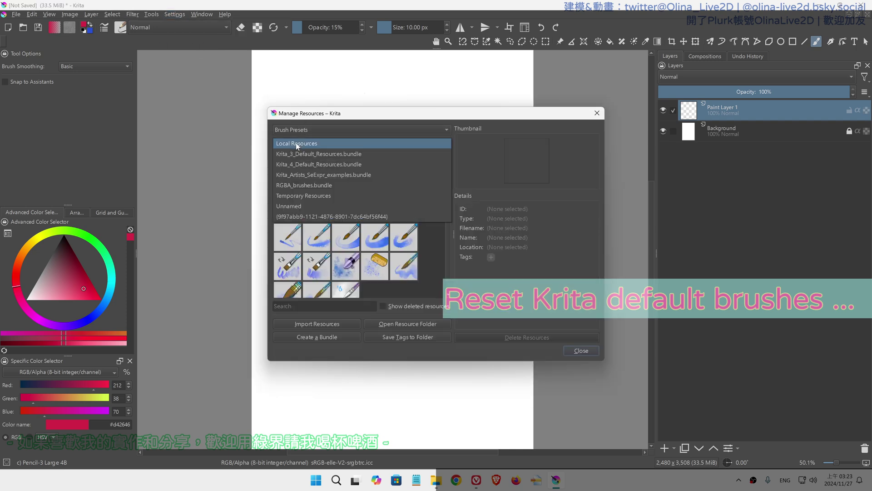
pyautogui.click(335, 163)
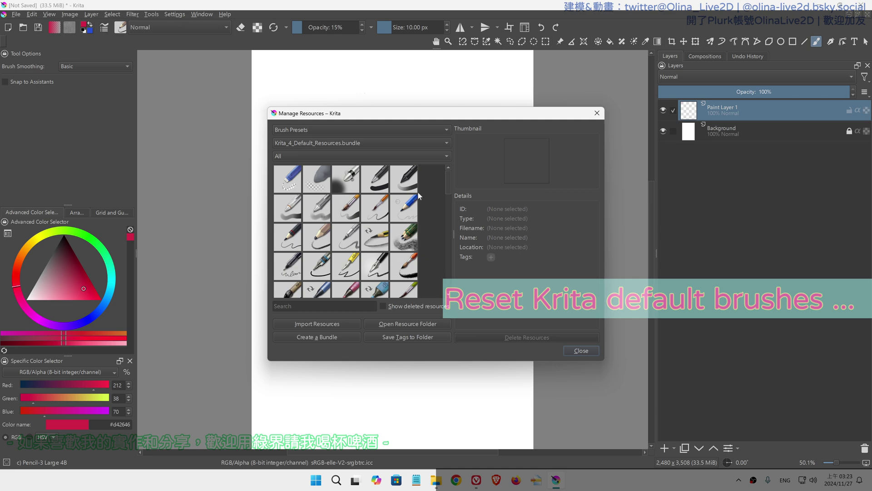
pyautogui.moveTo(446, 178); pyautogui.dragTo(441, 215)
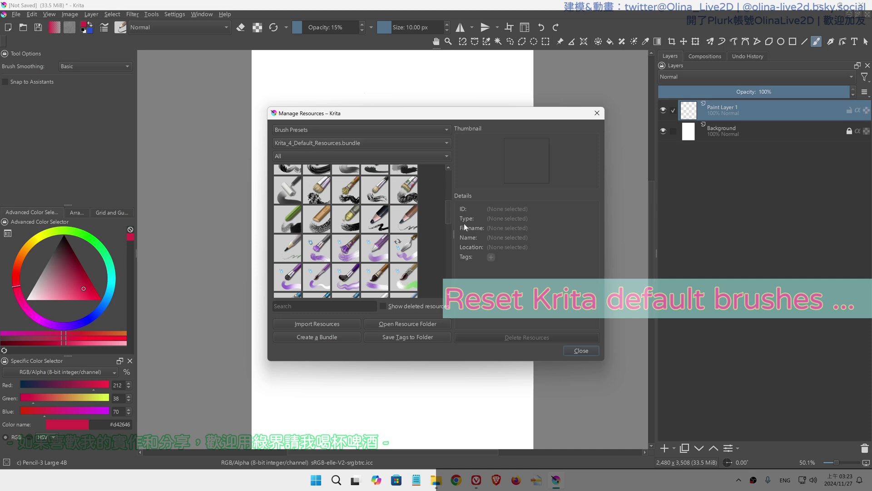
pyautogui.moveTo(446, 217); pyautogui.dragTo(435, 192)
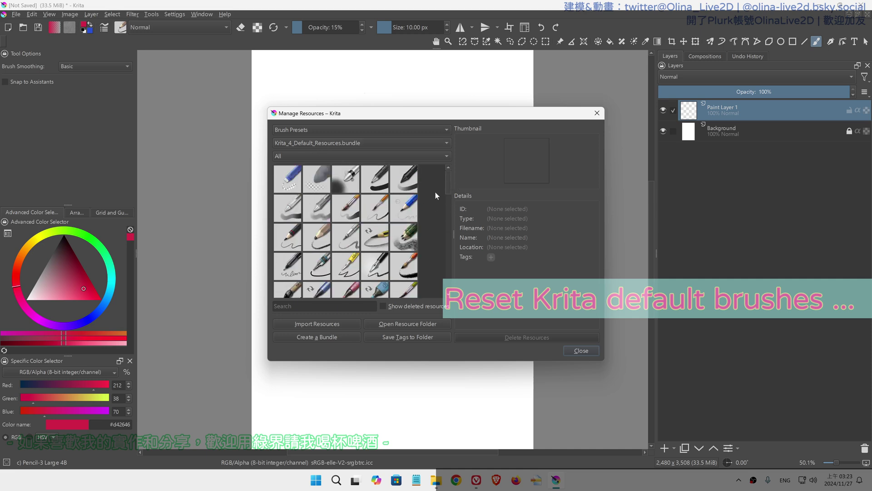
pyautogui.click(309, 234)
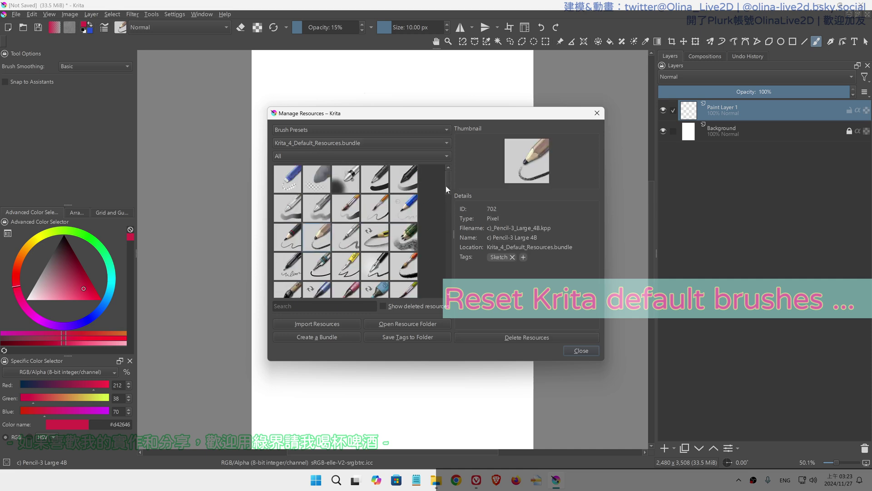
pyautogui.moveTo(445, 186); pyautogui.dragTo(450, 280)
pyautogui.click(301, 134)
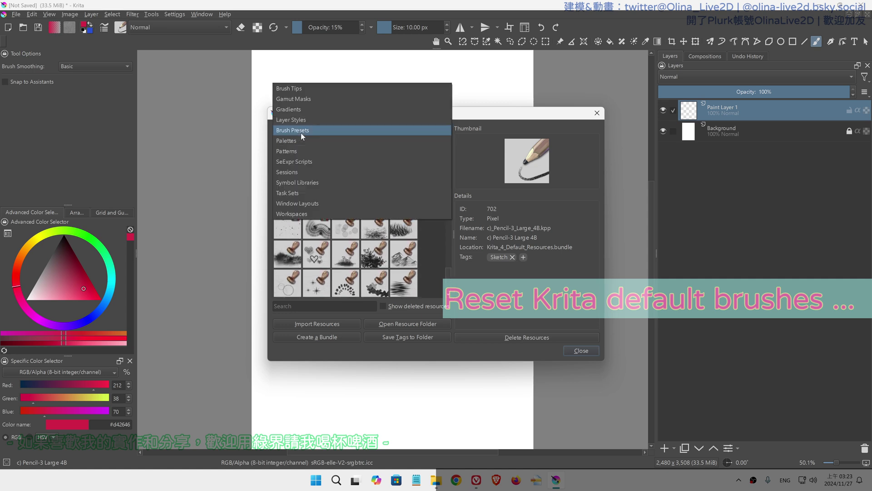
pyautogui.click(499, 296)
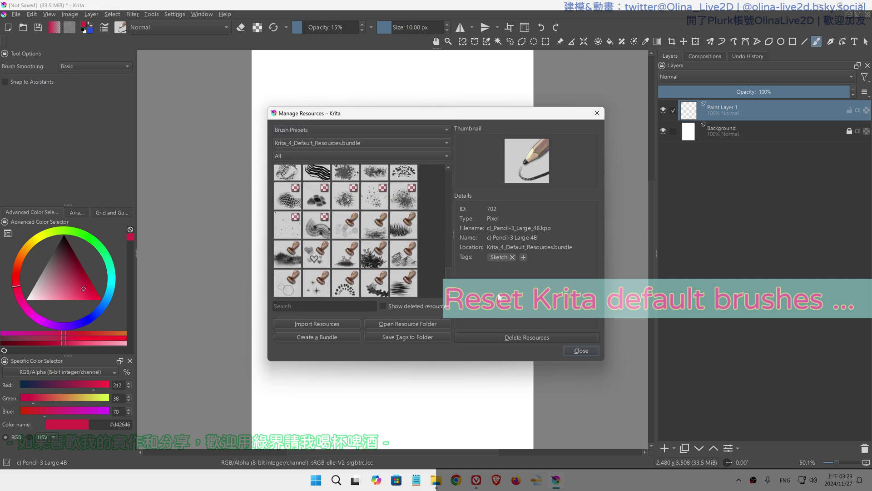
# Import Olina-live2D.bundle from the paintoppresets folder on the desktop into the resource manager
pyautogui.click(354, 323)
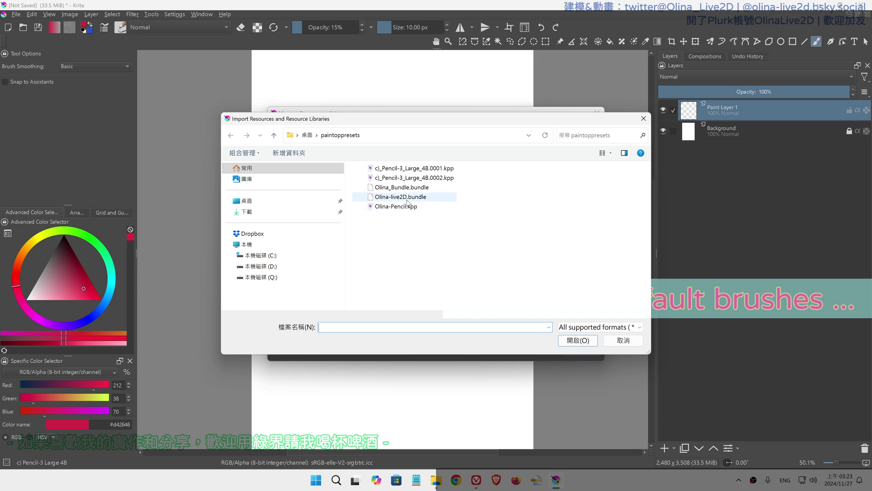
pyautogui.click(392, 201)
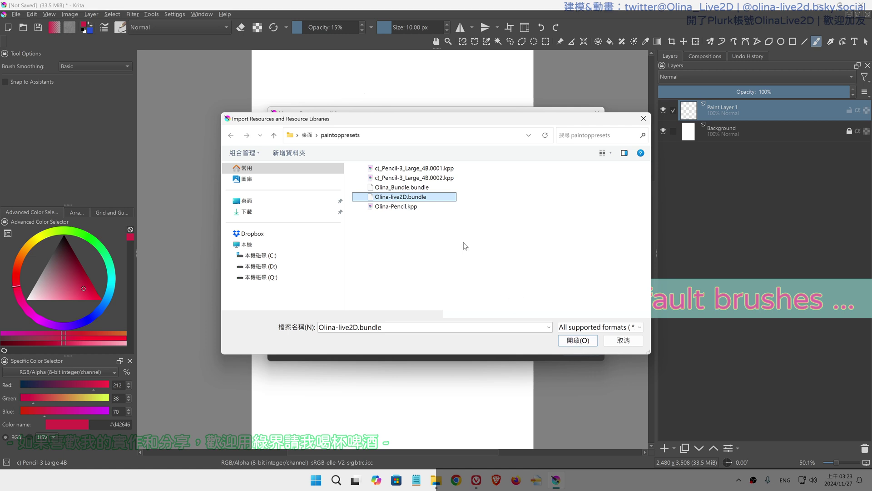
pyautogui.click(572, 341)
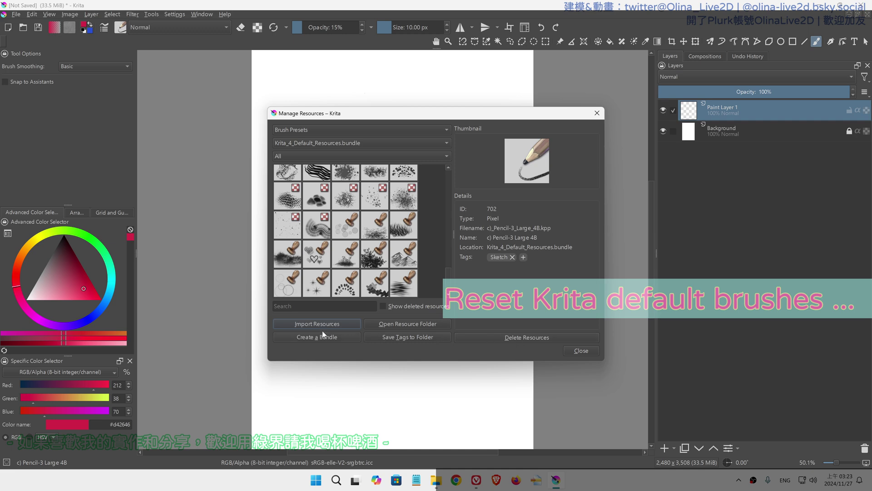
# View the brush presets stored in the imported Olina-live2D bundle and close the resource manager
pyautogui.click(345, 144)
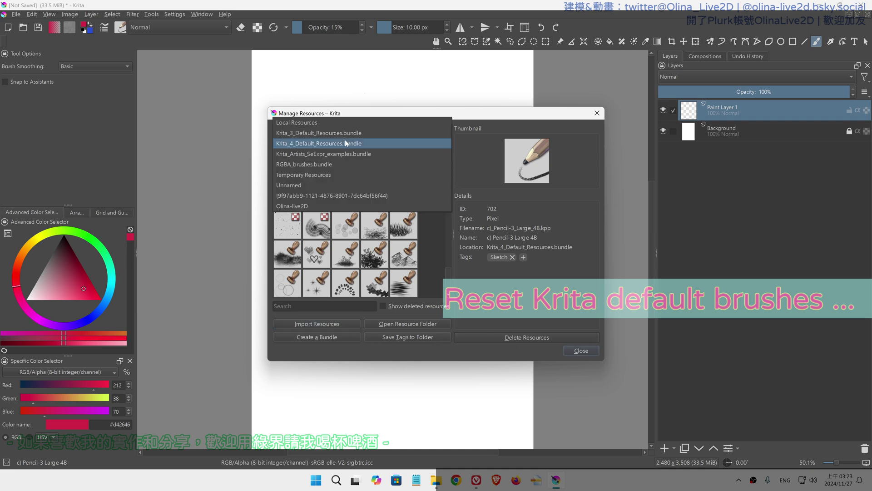
pyautogui.click(306, 206)
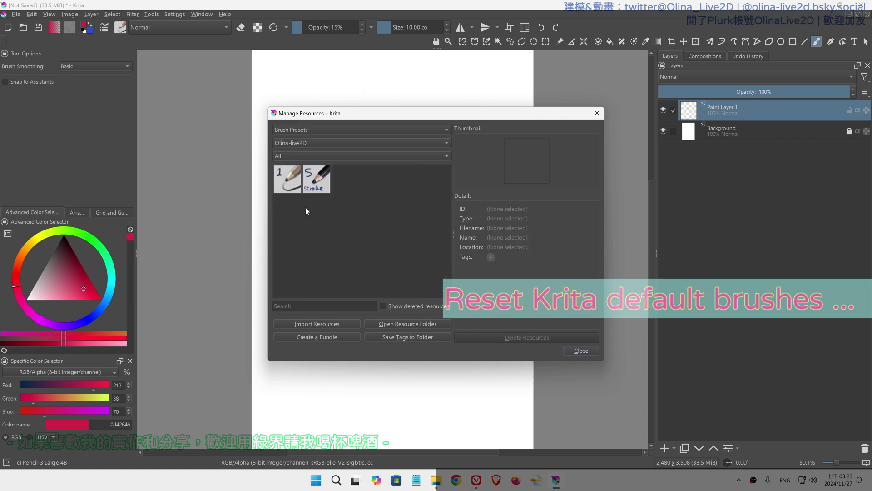
pyautogui.click(322, 144)
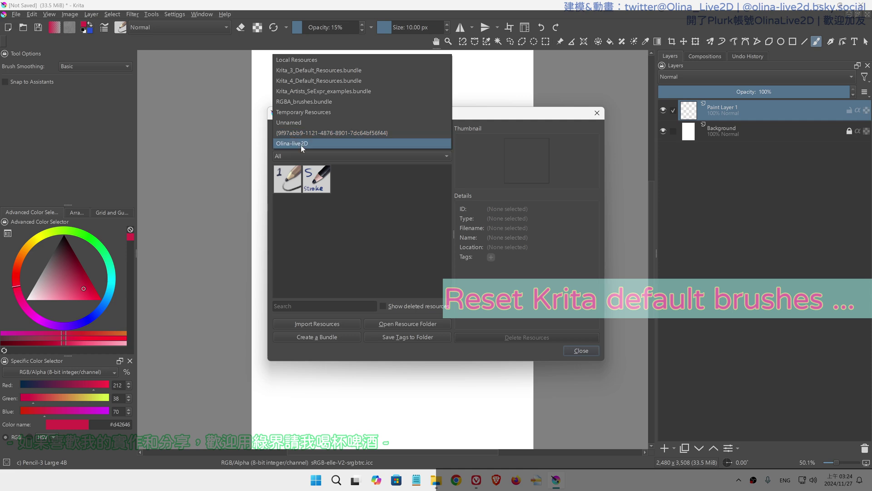
pyautogui.click(309, 134)
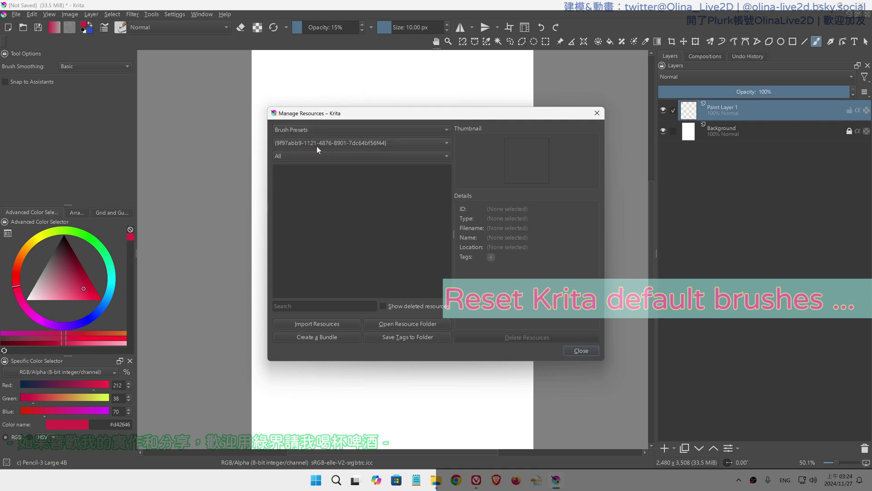
pyautogui.click(317, 145)
pyautogui.click(314, 153)
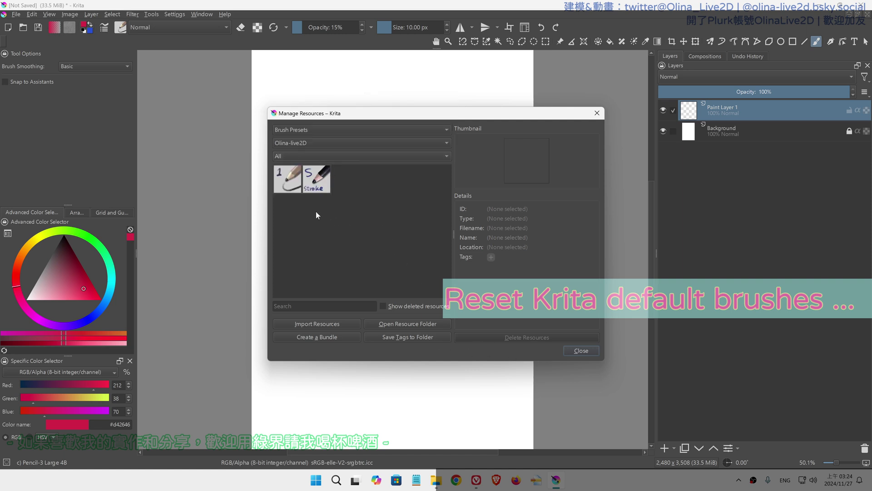
pyautogui.click(578, 353)
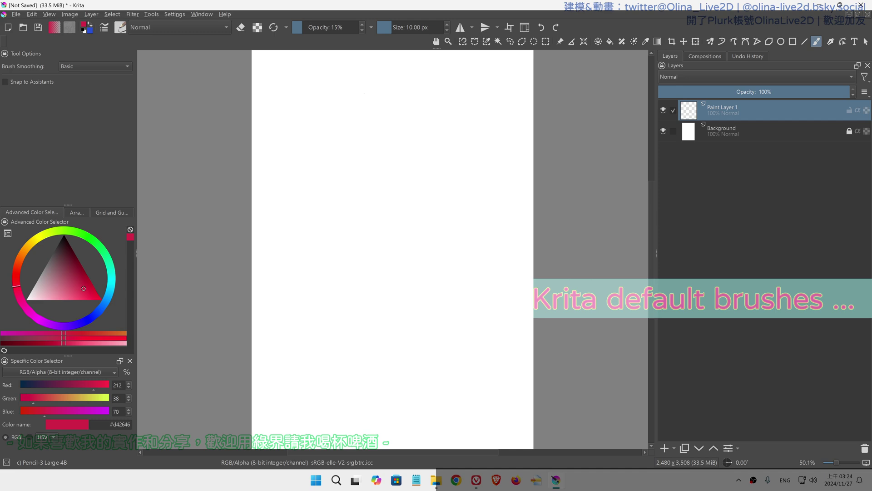
# Show all brush presets in the preset chooser, select the imported Pencil 4B Stroke preset and close the chooser
pyautogui.click(121, 27)
pyautogui.scroll(-5, 268, 170)
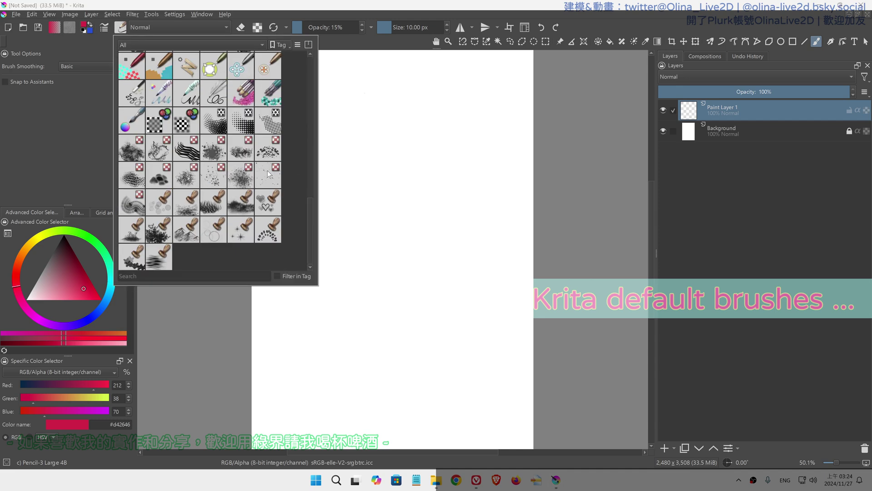
pyautogui.scroll(5, 268, 171)
pyautogui.click(163, 44)
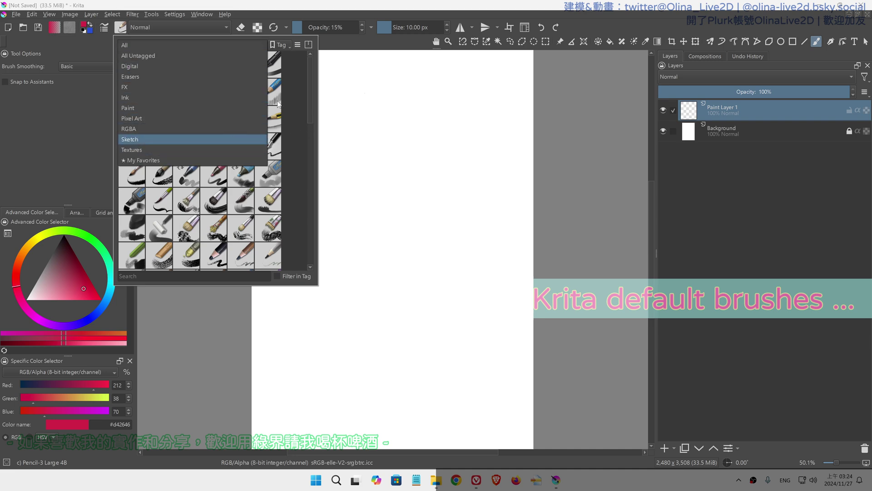
pyautogui.click(170, 46)
pyautogui.scroll(-3, 276, 122)
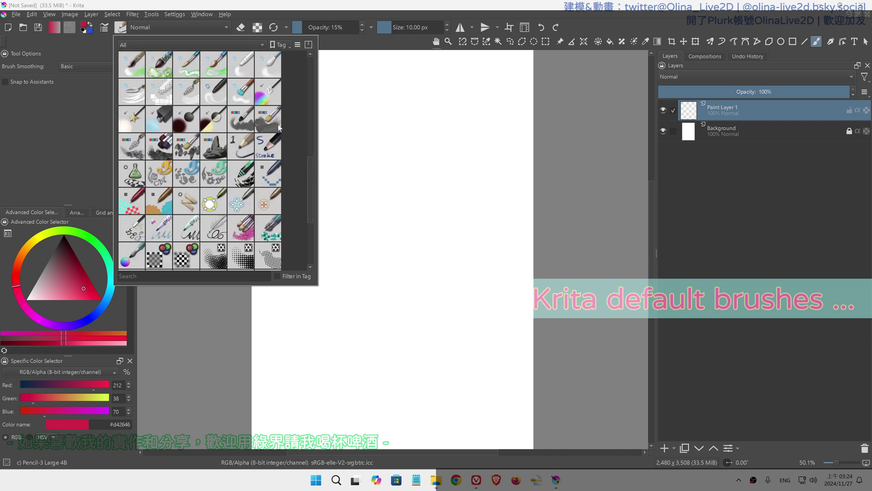
pyautogui.click(247, 146)
pyautogui.click(274, 147)
pyautogui.scroll(4, 230, 122)
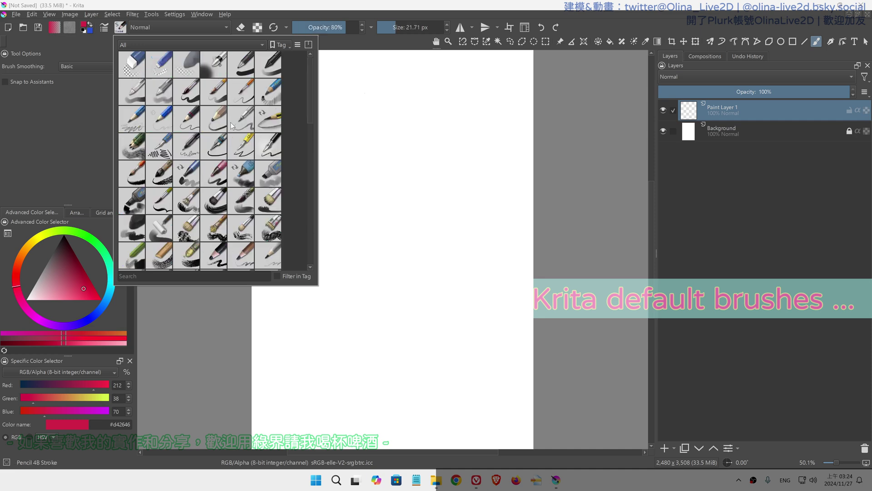
pyautogui.scroll(-10, 234, 167)
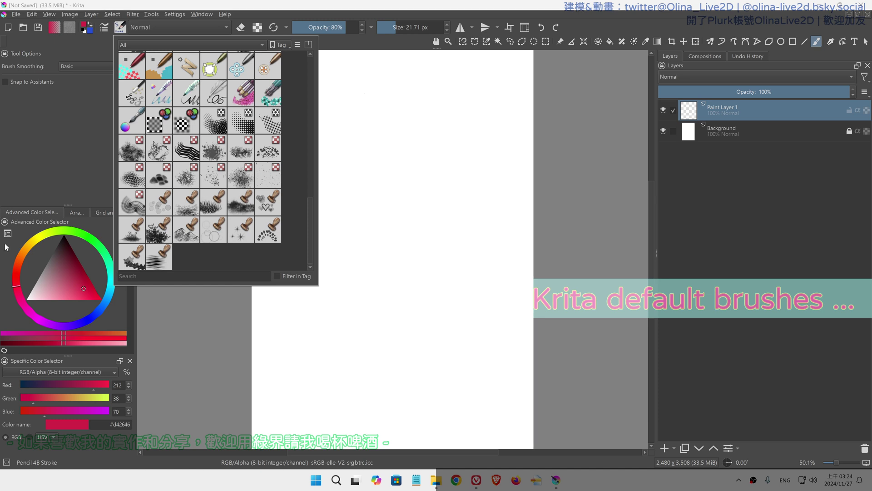
pyautogui.click(548, 258)
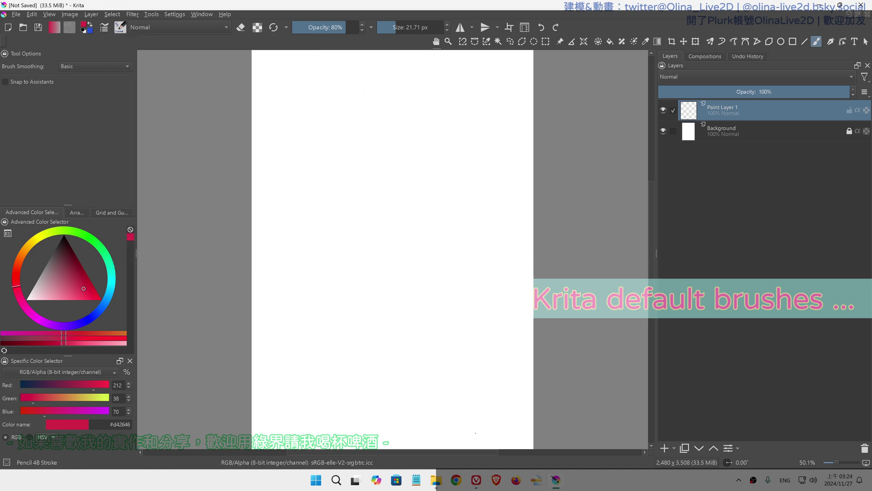
# Switch to File Explorer, return to the krita folder tab and select resourcecache.sqlite
pyautogui.moveTo(432, 480)
pyautogui.click(421, 446)
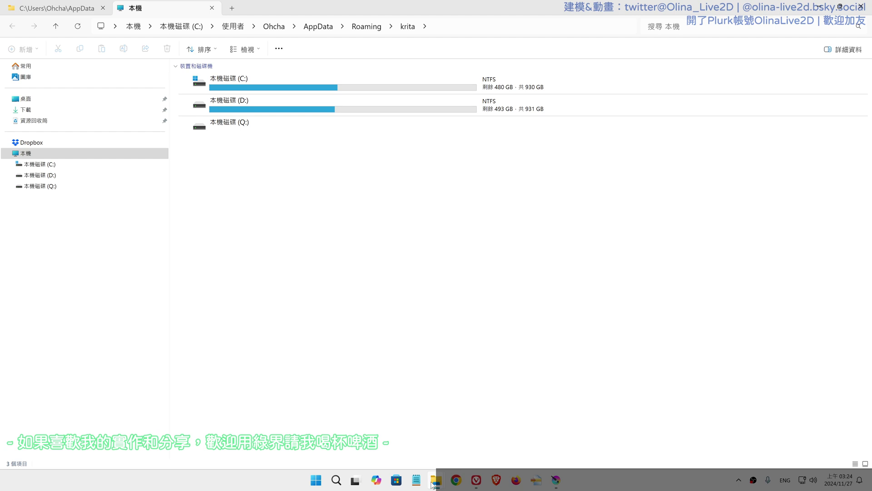
pyautogui.moveTo(433, 481)
pyautogui.click(75, 13)
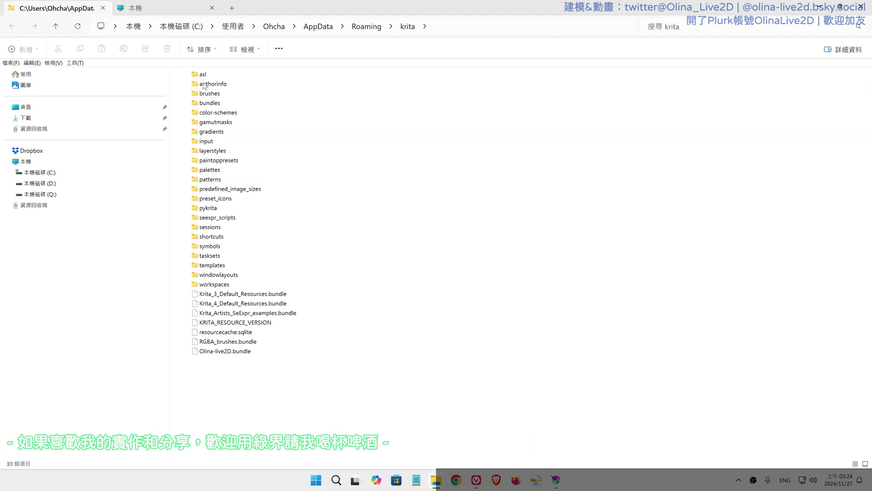
pyautogui.click(227, 335)
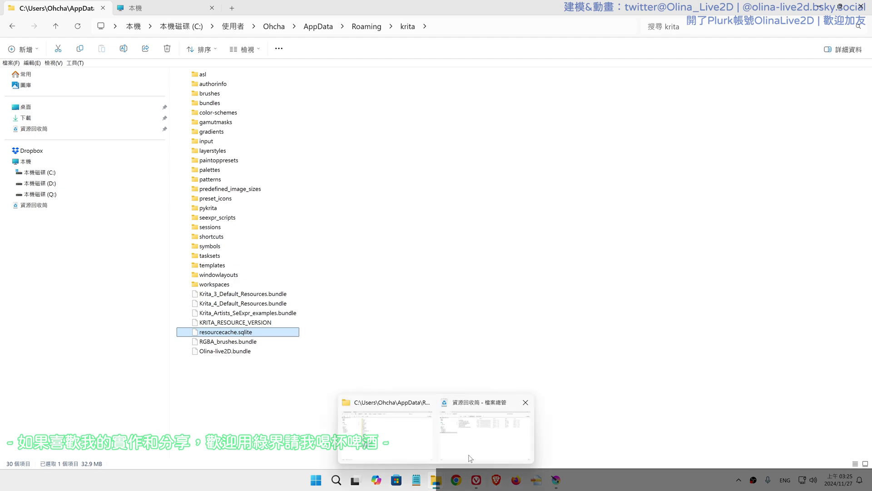
# Switch to the Vivaldi browser window showing the "Resetting the brushes" forum thread
pyautogui.hotkey('alt', 'Tab')
pyautogui.press('Tab')
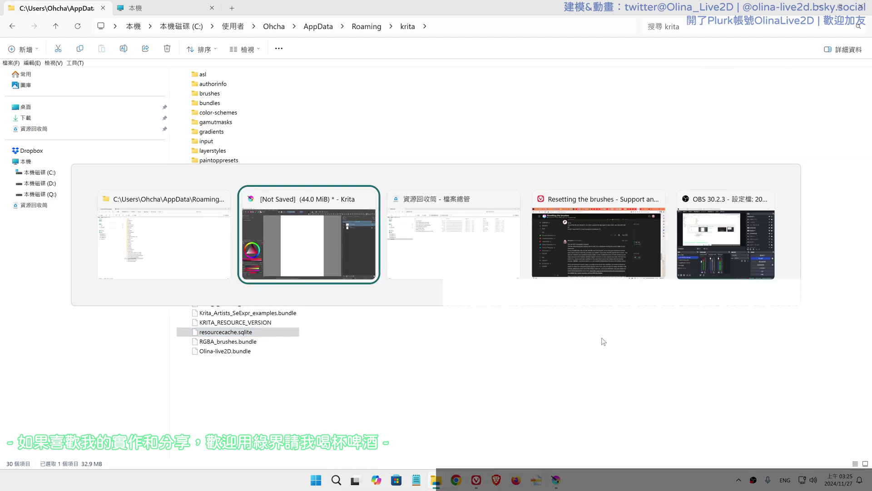
pyautogui.press('Tab')
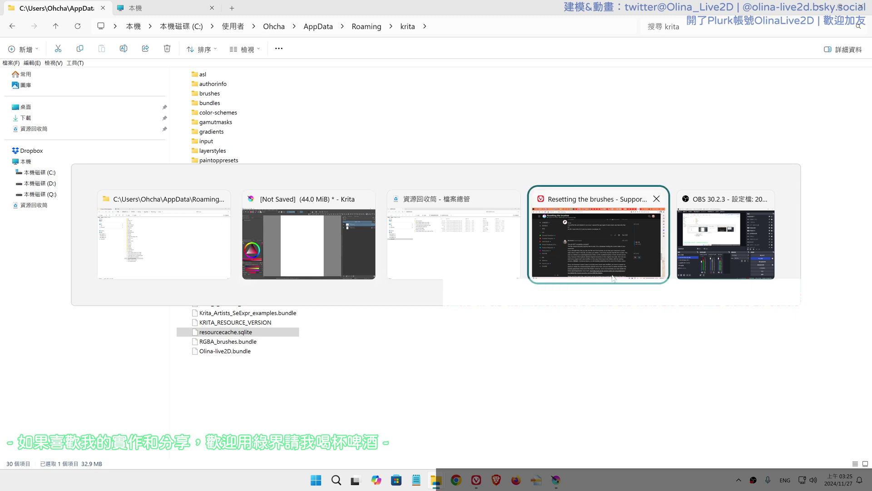
pyautogui.press('Tab')
pyautogui.press('Tab')
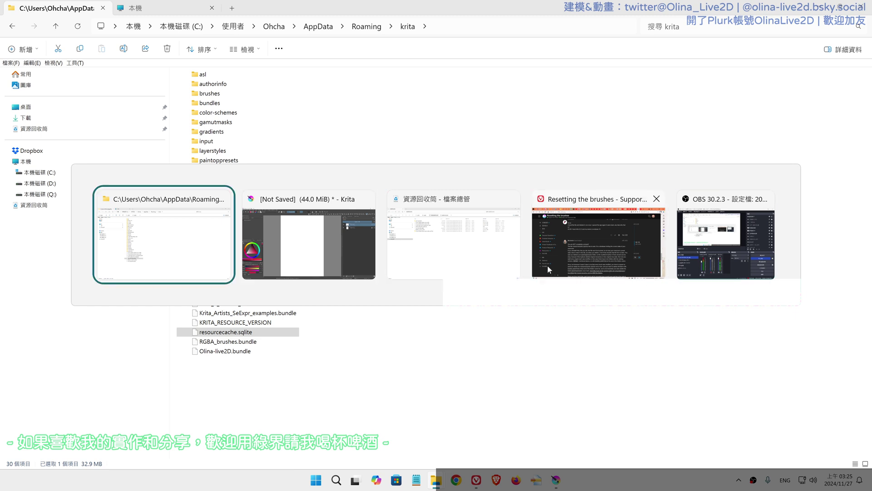
pyautogui.press('Tab')
pyautogui.press('Tab')
pyautogui.press('Tab')
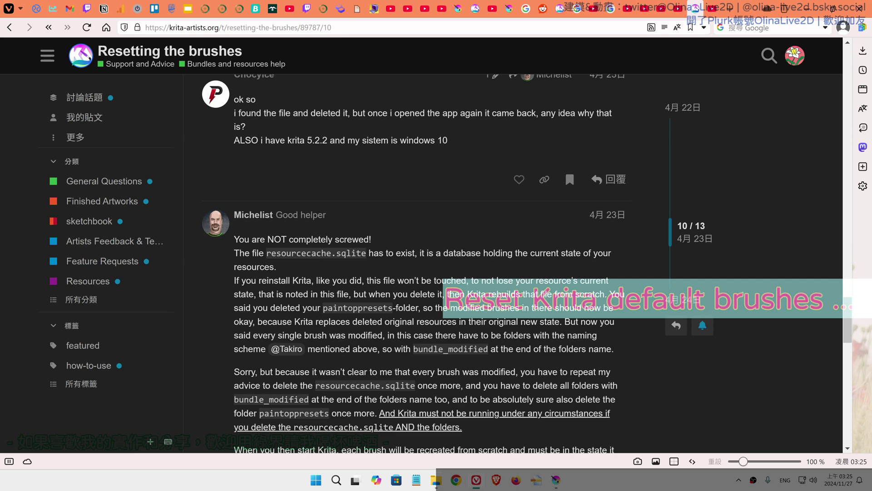
# Go to the YouTube channel page, expand its full description and open the "Buy me a beer! 綠界科技" link
pyautogui.hotkey('ctrl', 'Tab')
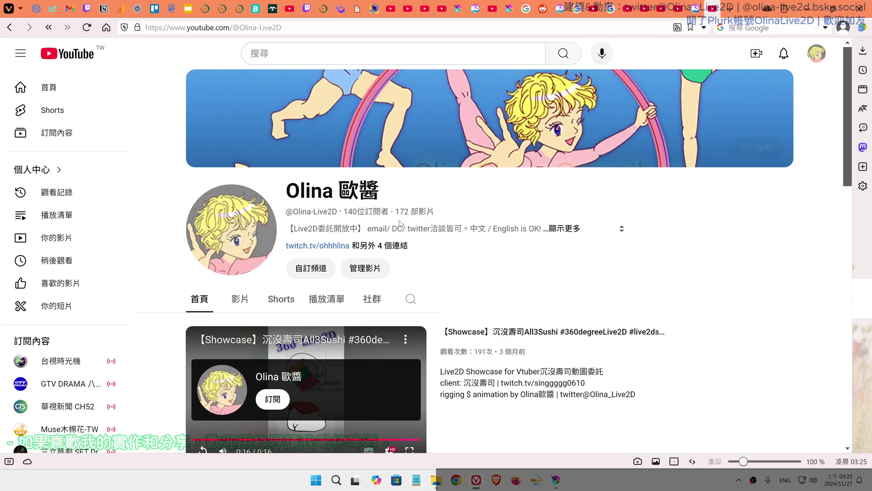
pyautogui.click(566, 228)
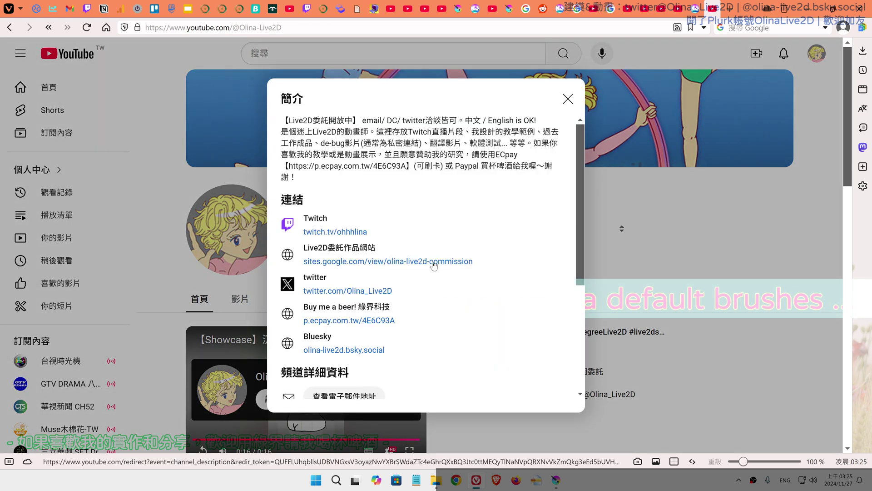
pyautogui.click(354, 320)
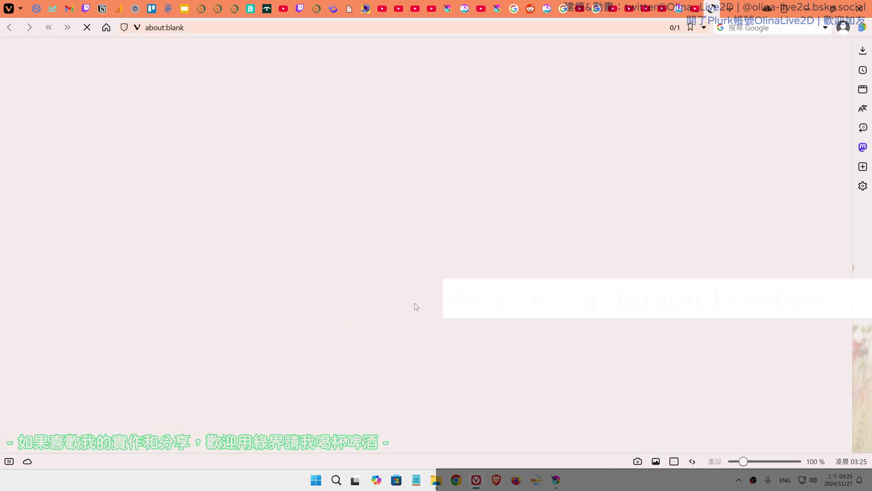